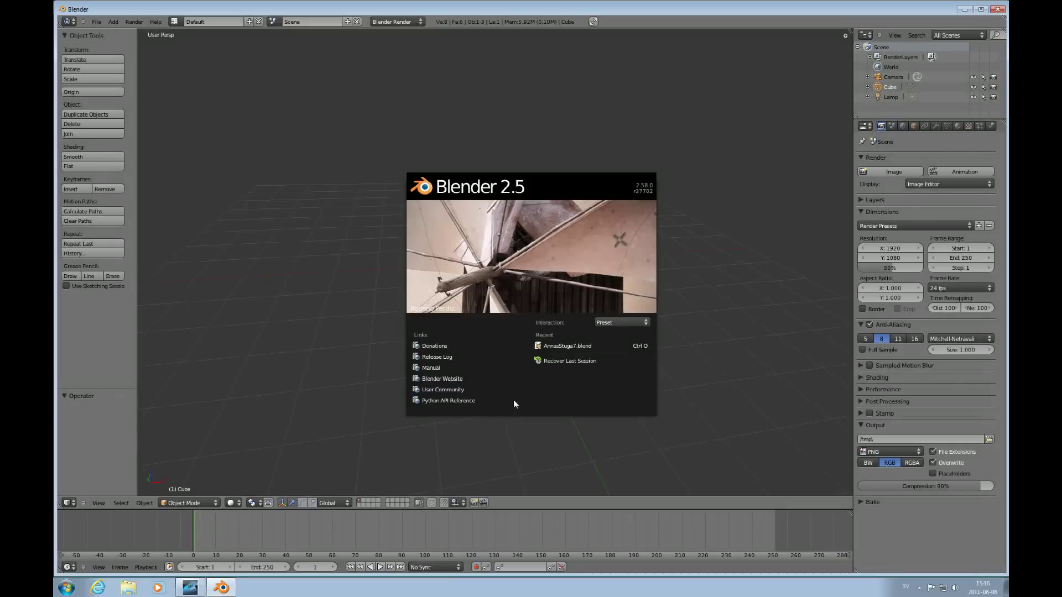
# Close the splash screen, delete the default cube and switch to top orthographic view
pyautogui.click(559, 501)
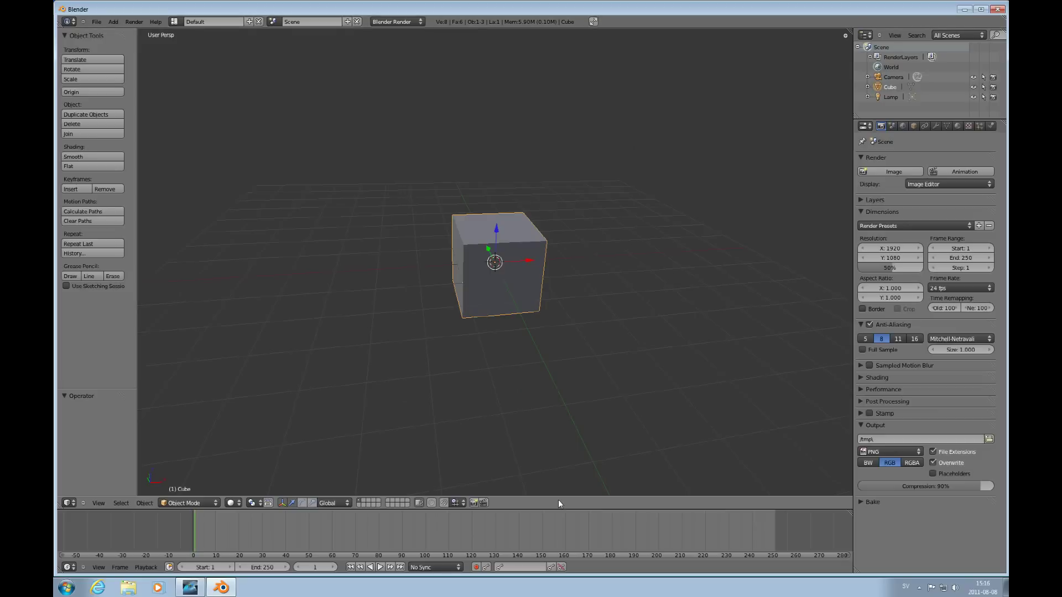
pyautogui.press('x')
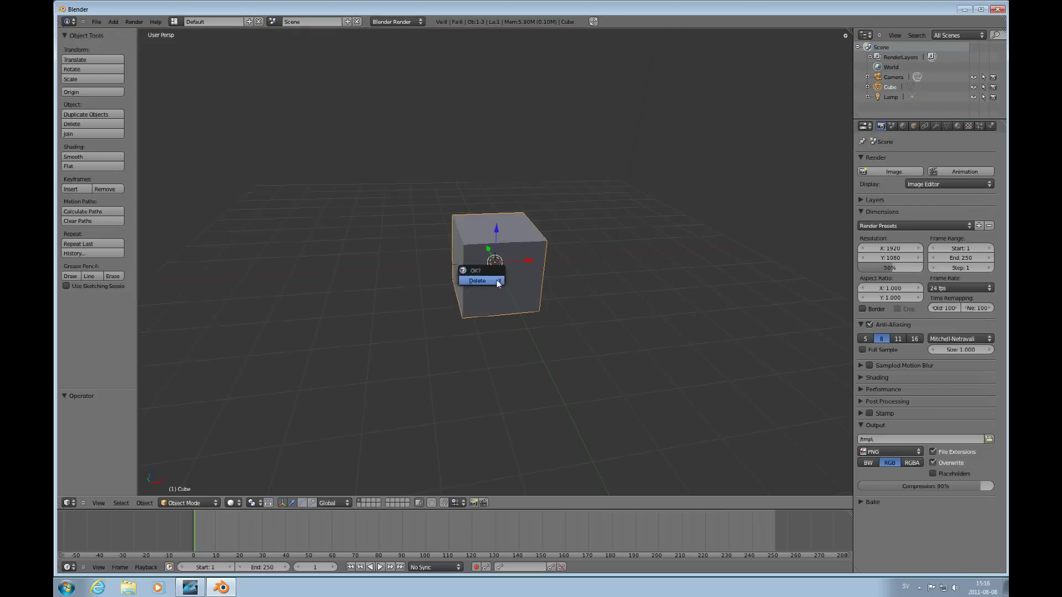
pyautogui.click(496, 280)
pyautogui.press('KP_7')
pyautogui.press('KP_5')
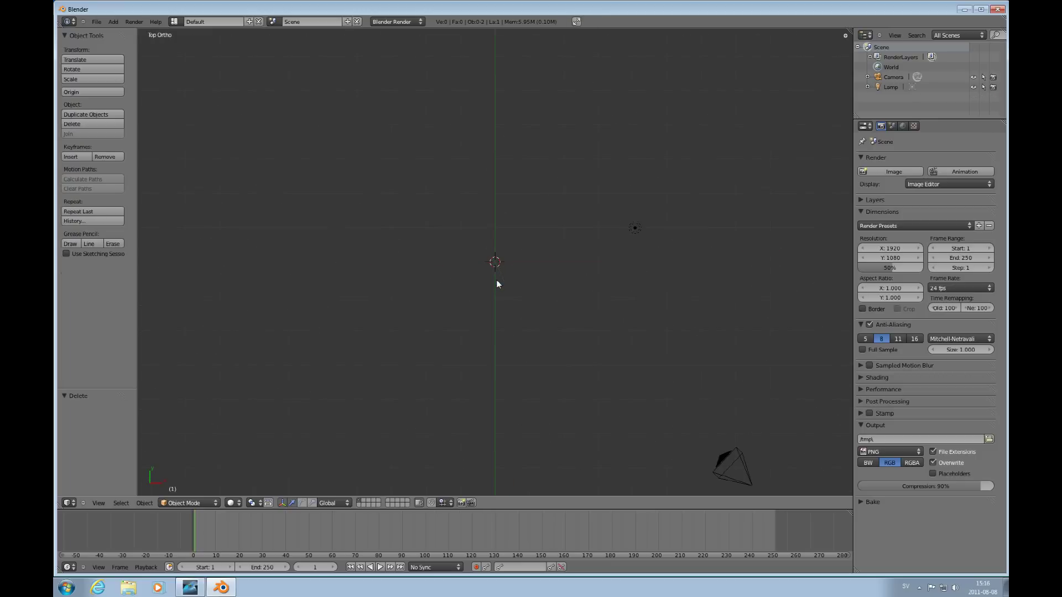
# Add a Bezier curve at the scene origin
pyautogui.hotkey('shift', 'a')
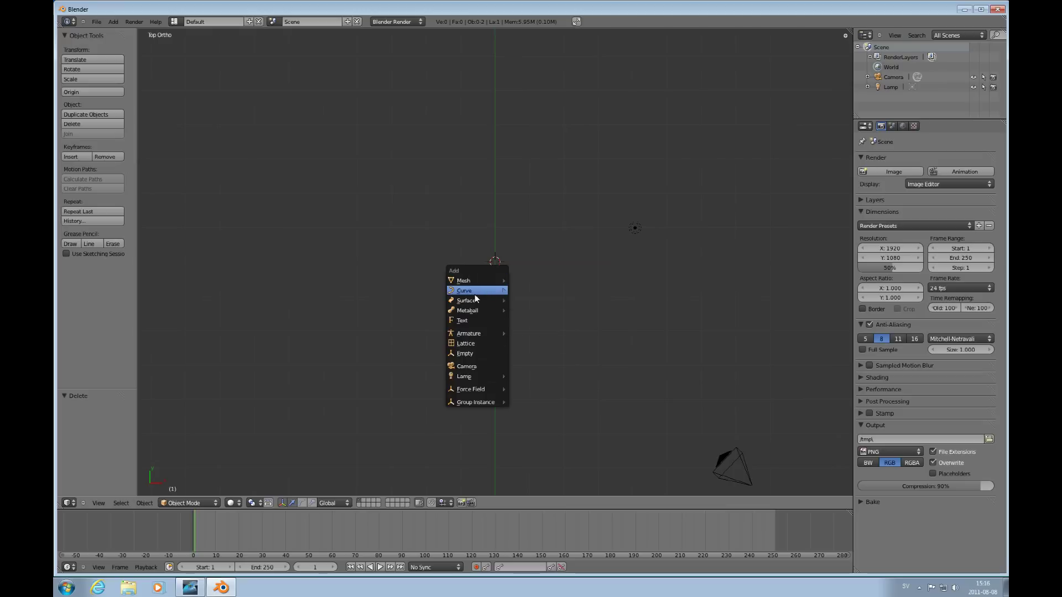
pyautogui.moveTo(487, 291)
pyautogui.click(529, 288)
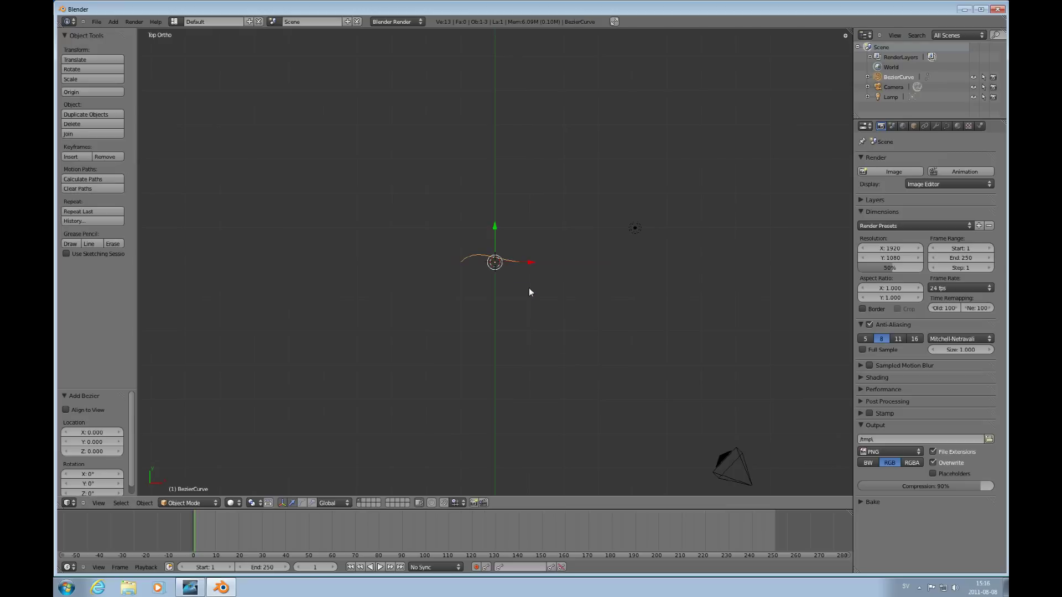
# Enter Edit Mode on the curve and select its points, ending on the right handle's end point
pyautogui.press('Tab')
pyautogui.rightClick(529, 262)
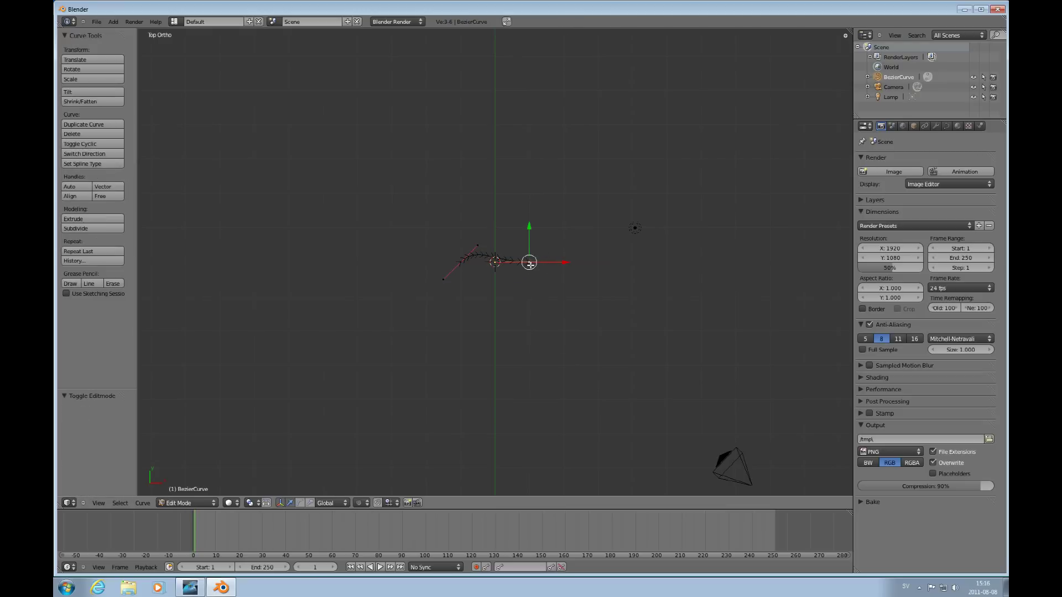
pyautogui.scroll(6, 529, 262)
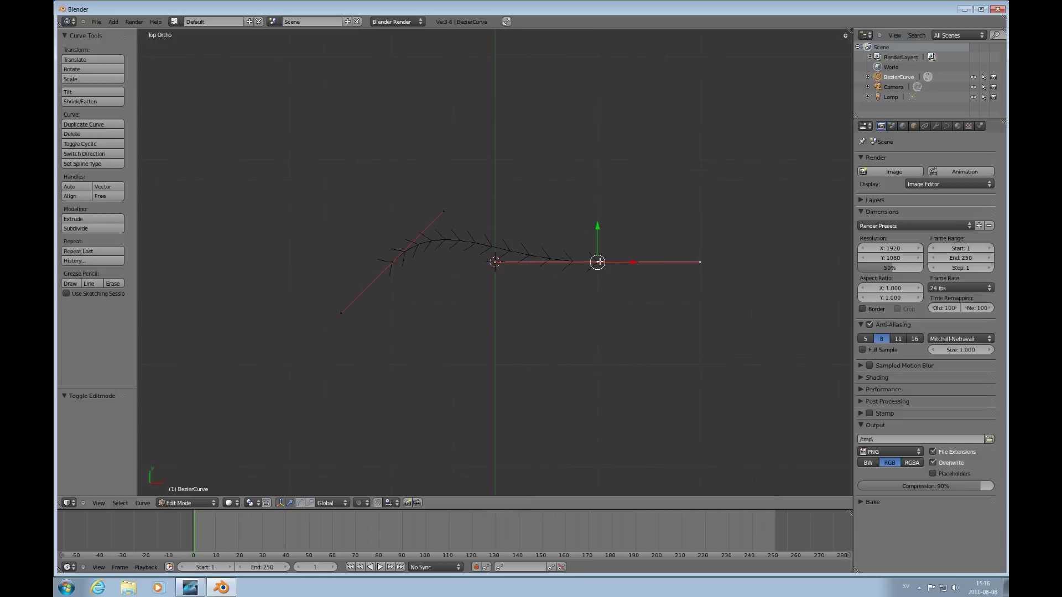
pyautogui.rightClick(443, 212)
pyautogui.rightClick(396, 265)
pyautogui.rightClick(341, 313)
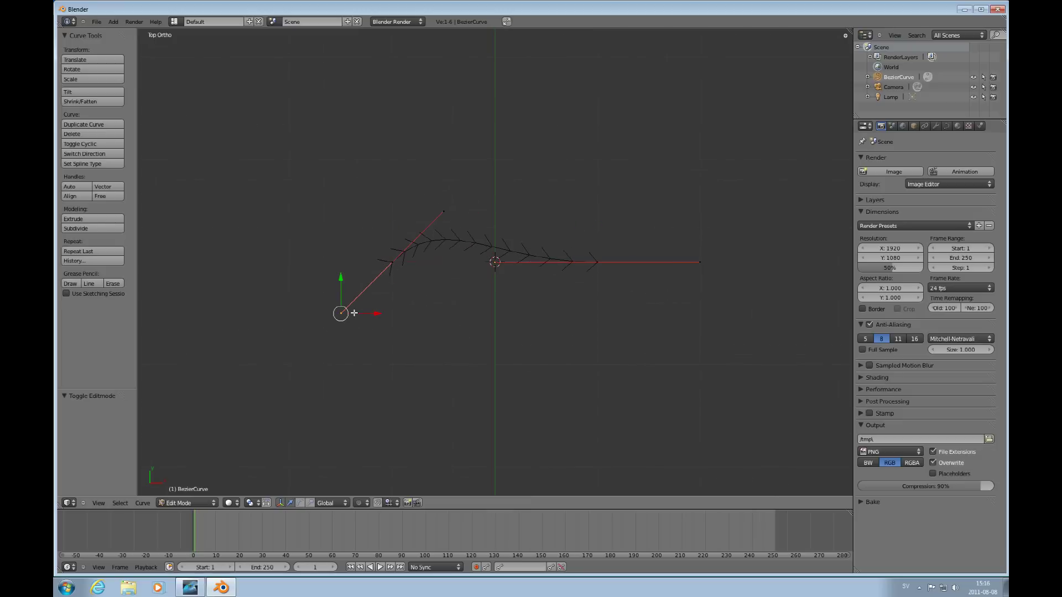
pyautogui.rightClick(393, 263)
pyautogui.rightClick(597, 262)
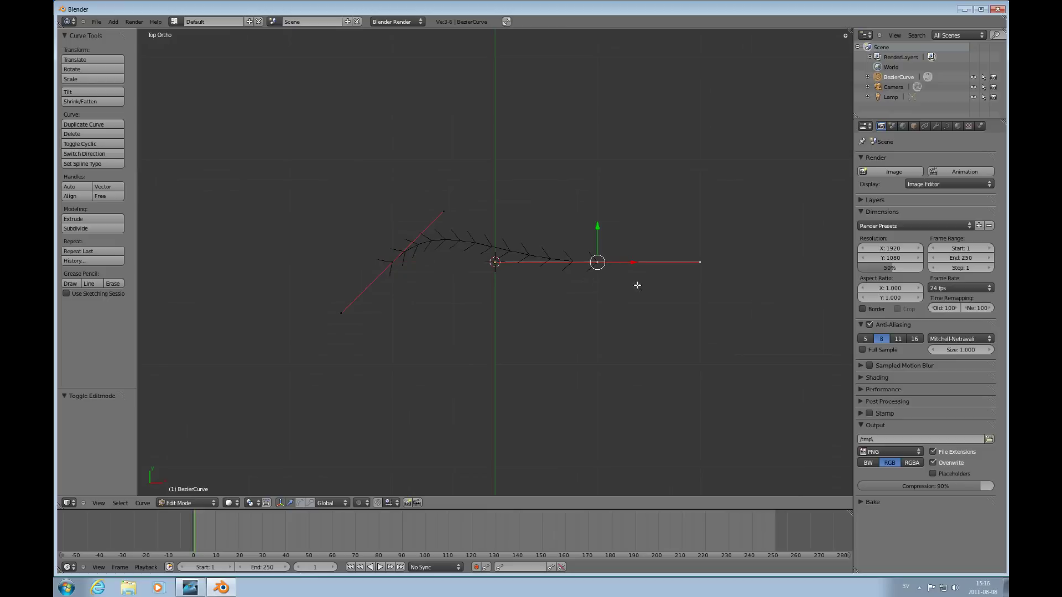
pyautogui.rightClick(697, 261)
# Nudge the right handle slightly down along Y
pyautogui.press('g')
pyautogui.press('y')
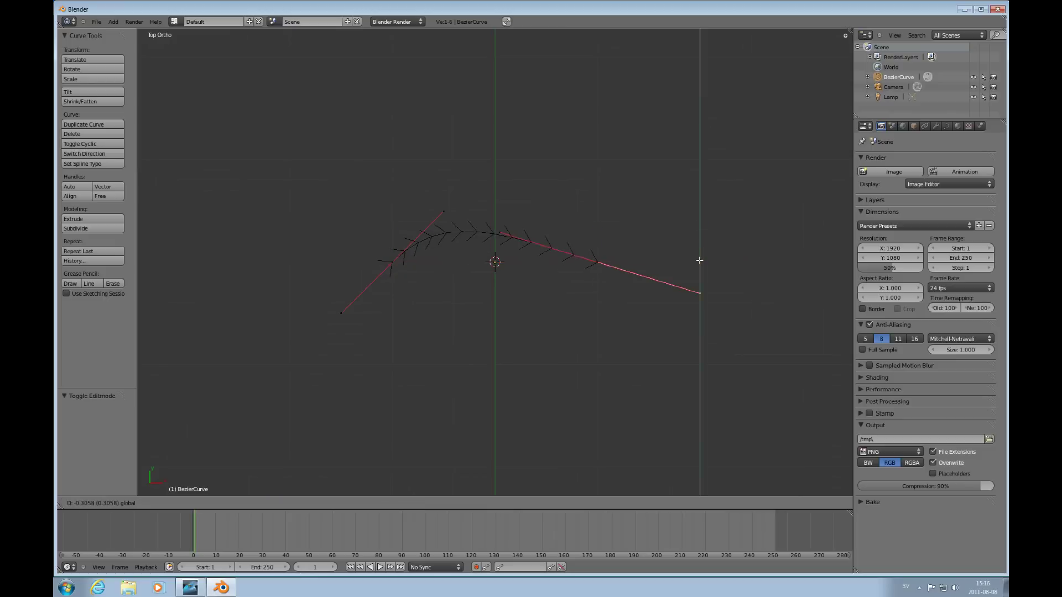
pyautogui.click(701, 235)
pyautogui.scroll(-3, 699, 256)
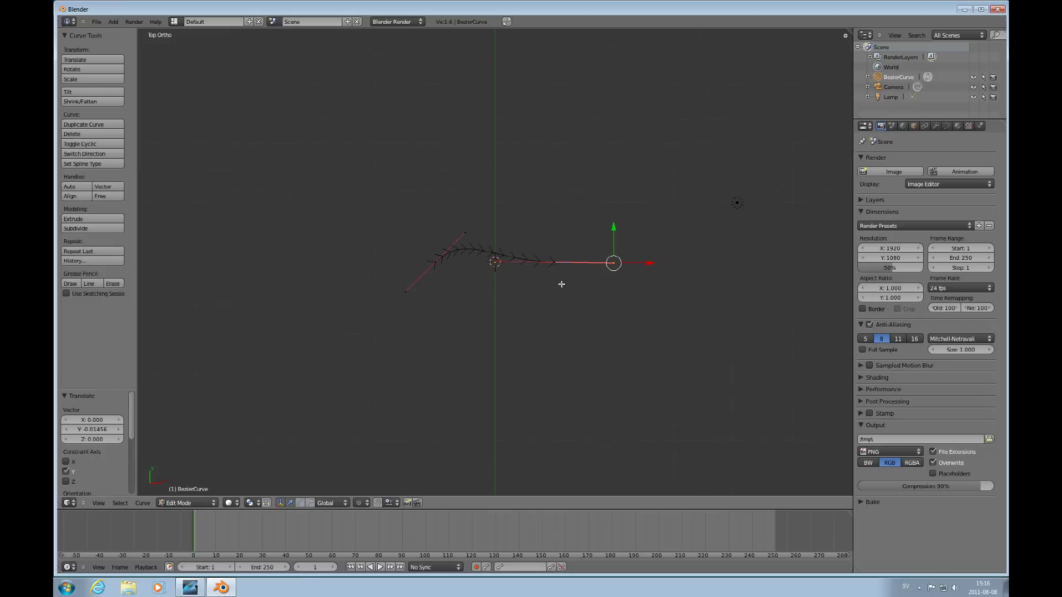
pyautogui.scroll(-4, 564, 271)
# Extrude three new points from the curve's right end in an up-down-up wave
pyautogui.rightClick(524, 263)
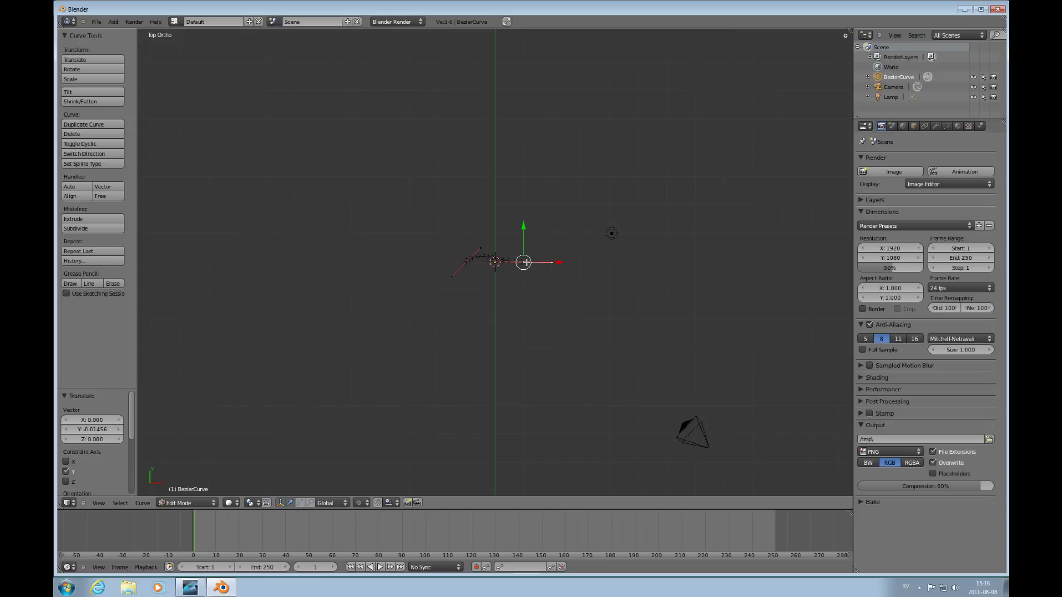
pyautogui.press('e')
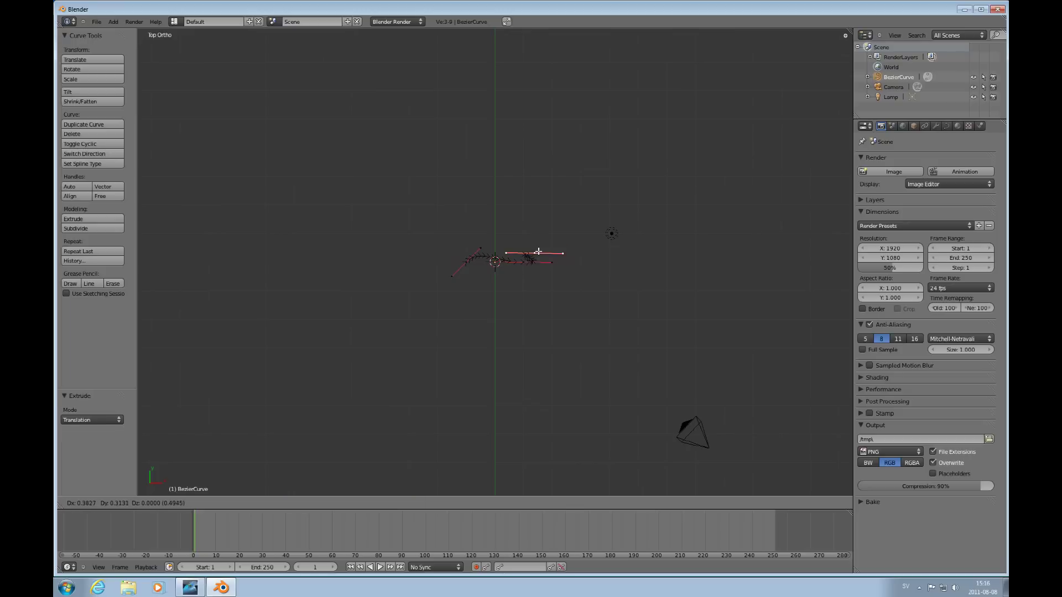
pyautogui.click(579, 231)
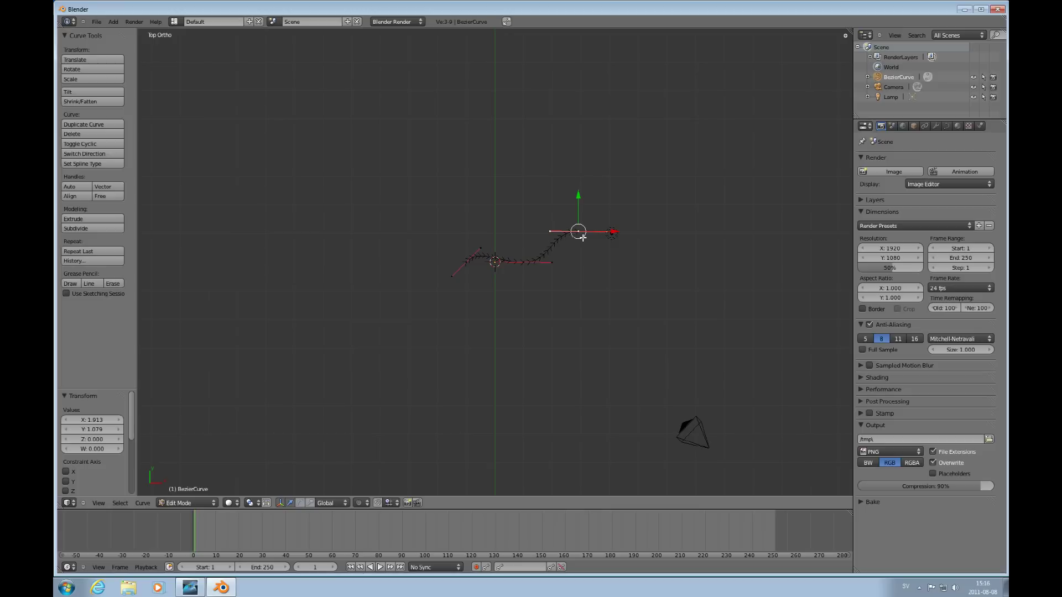
pyautogui.press('e')
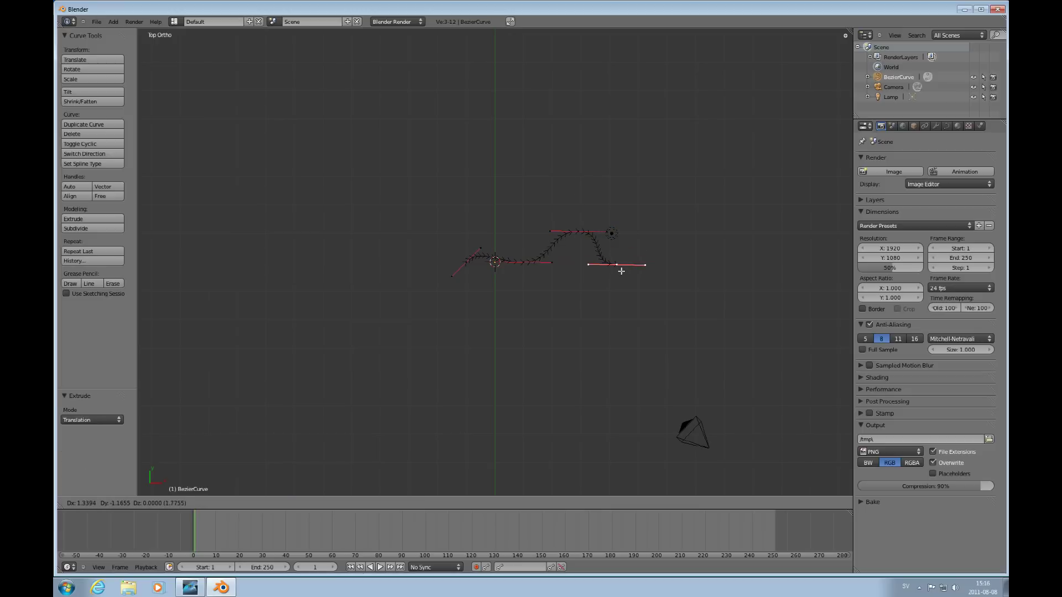
pyautogui.click(629, 267)
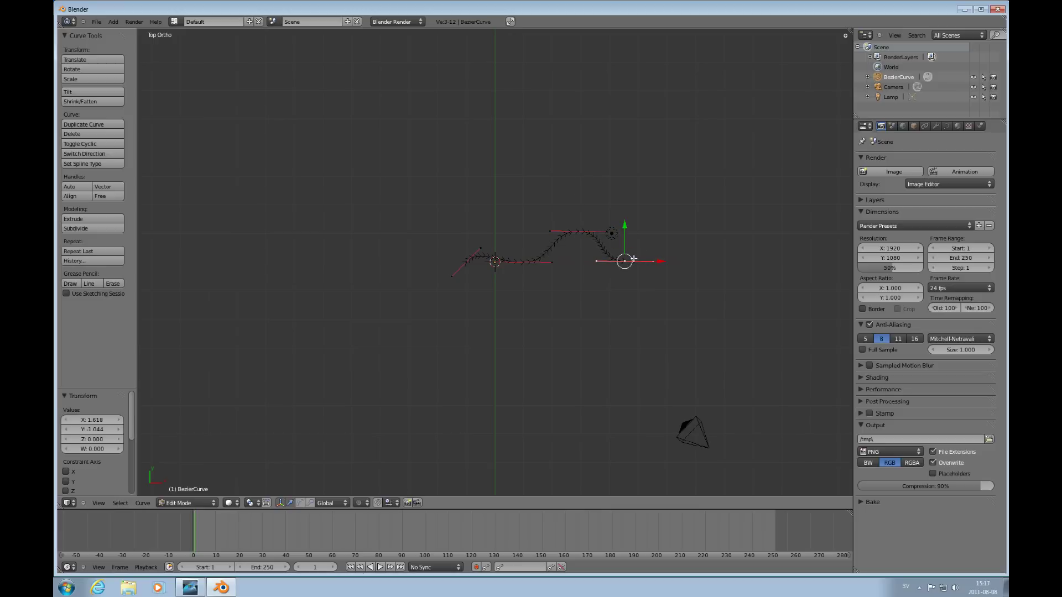
pyautogui.press('e')
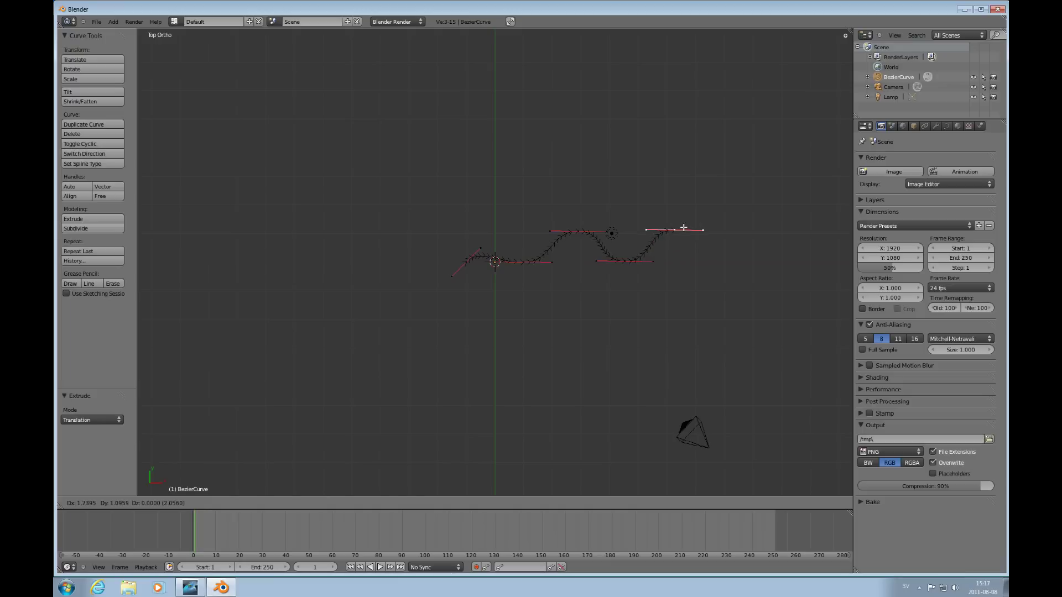
pyautogui.click(684, 227)
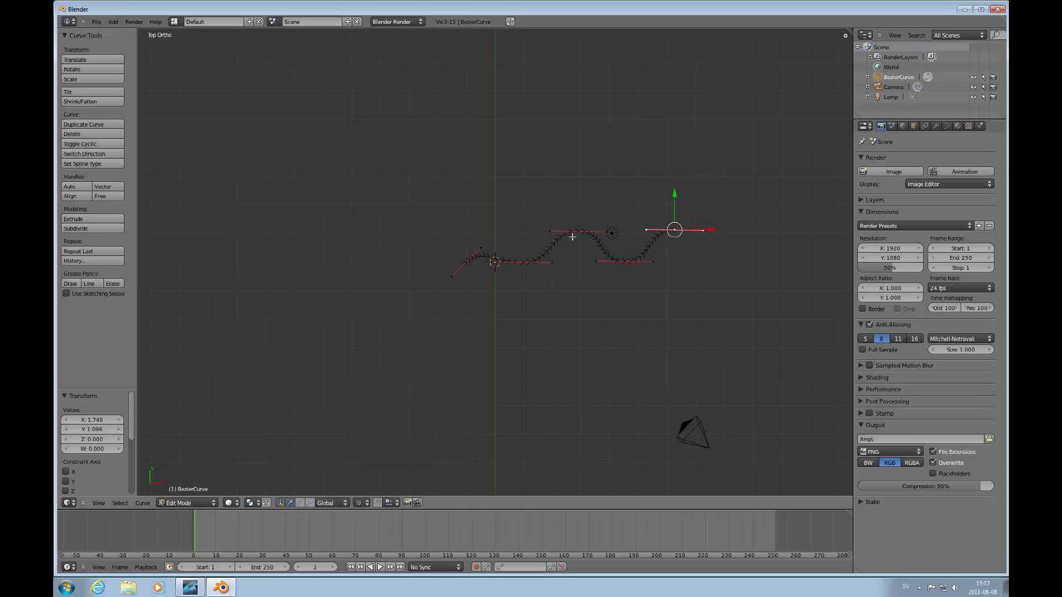
# Reposition the first point's handle and raise the first control point to match the wave
pyautogui.rightClick(479, 248)
pyautogui.press('g')
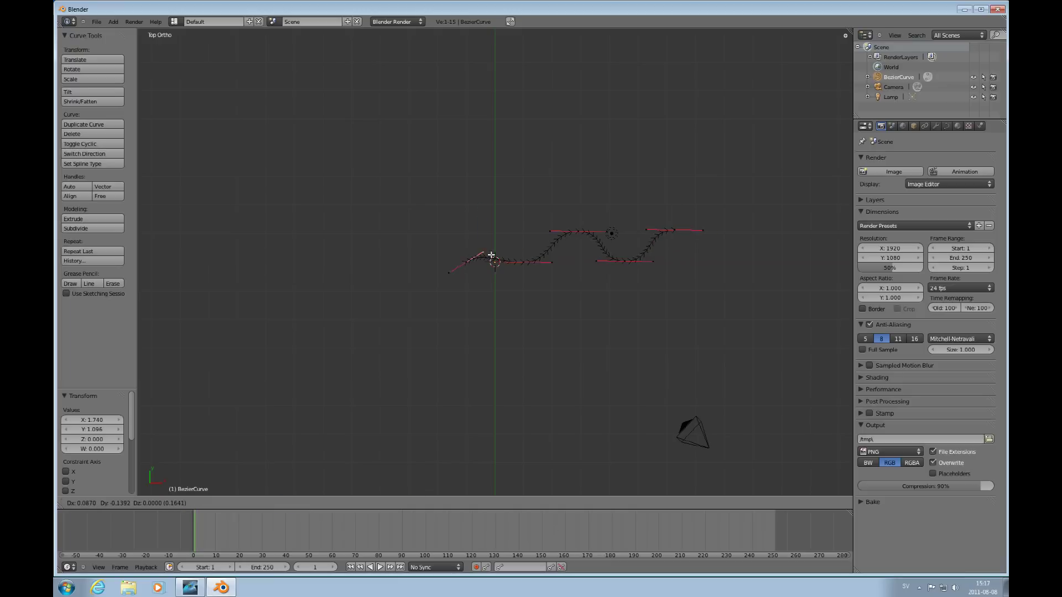
pyautogui.click(496, 261)
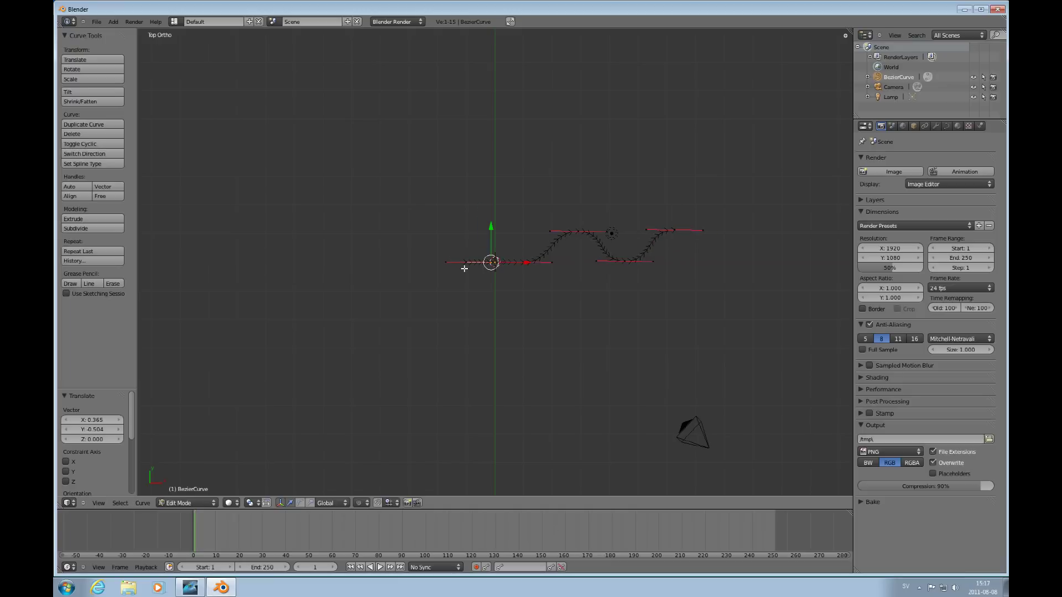
pyautogui.rightClick(467, 262)
pyautogui.press('g')
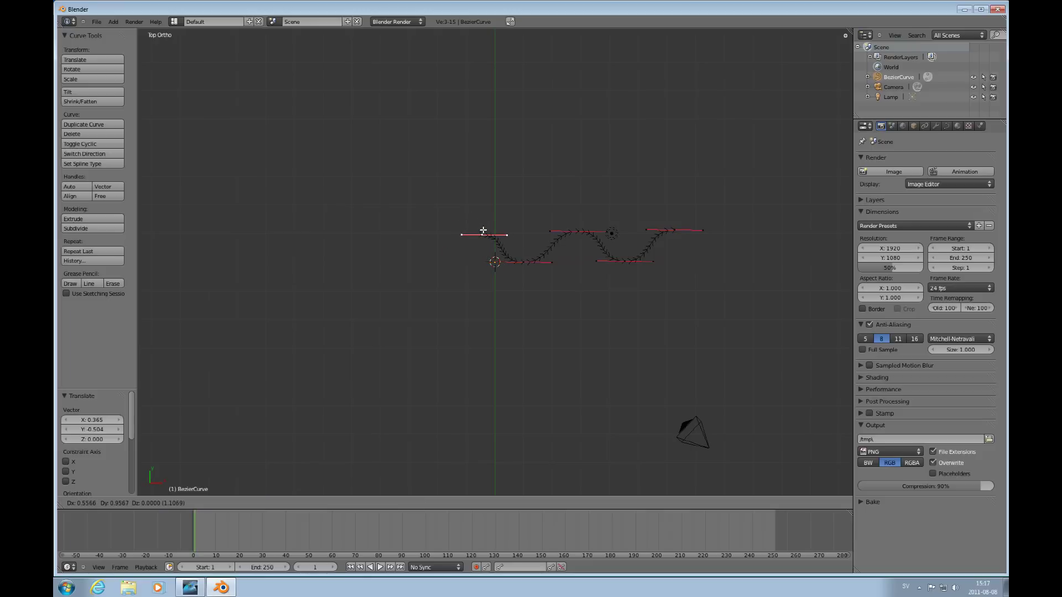
pyautogui.click(482, 230)
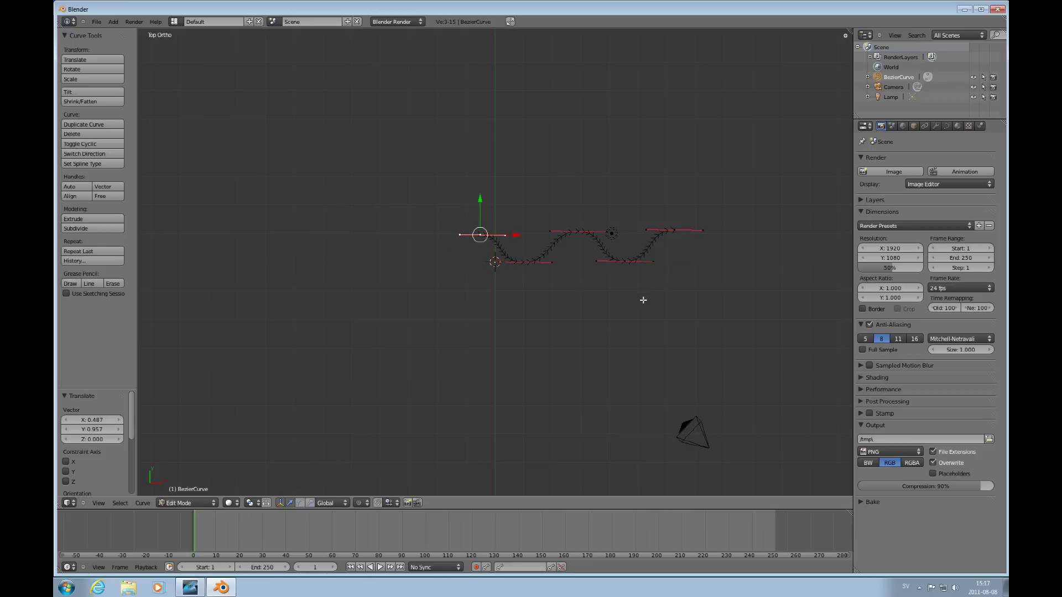
# Return to Object Mode and add a cylinder mesh at the origin
pyautogui.press('Tab')
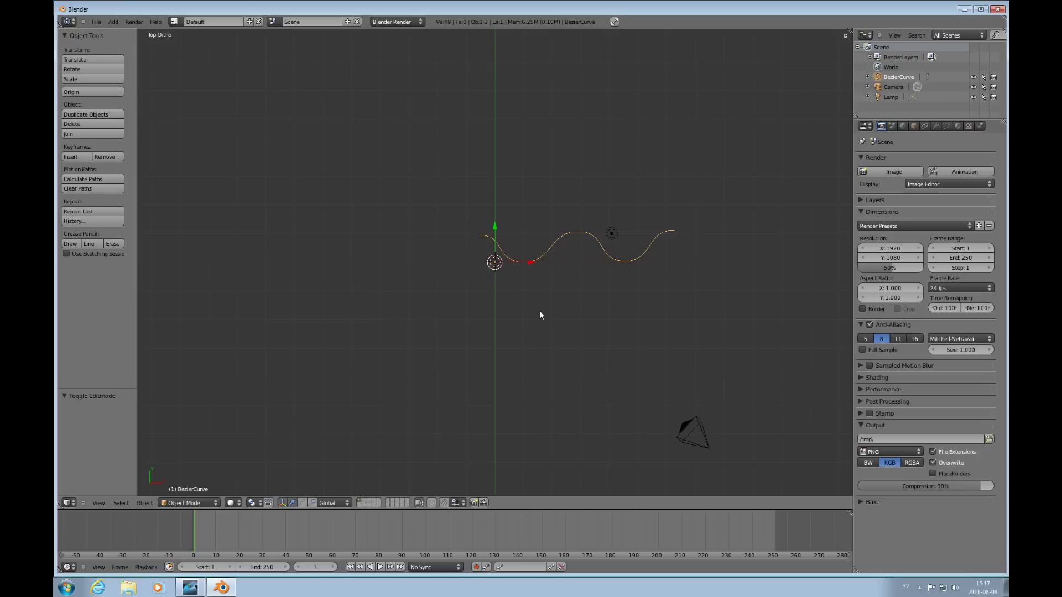
pyautogui.hotkey('shift', 'a')
pyautogui.moveTo(539, 312)
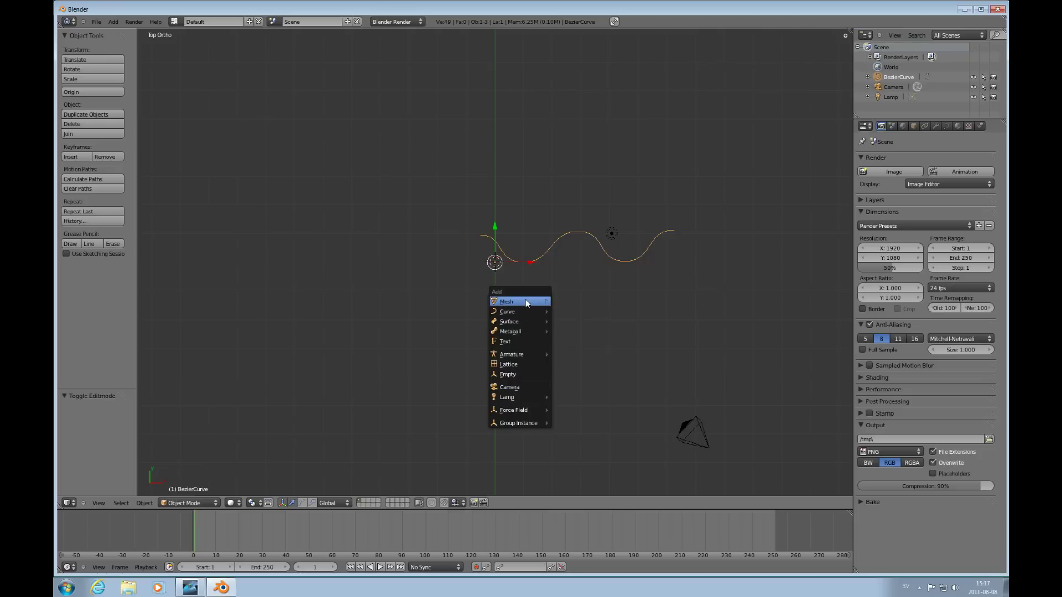
pyautogui.click(582, 349)
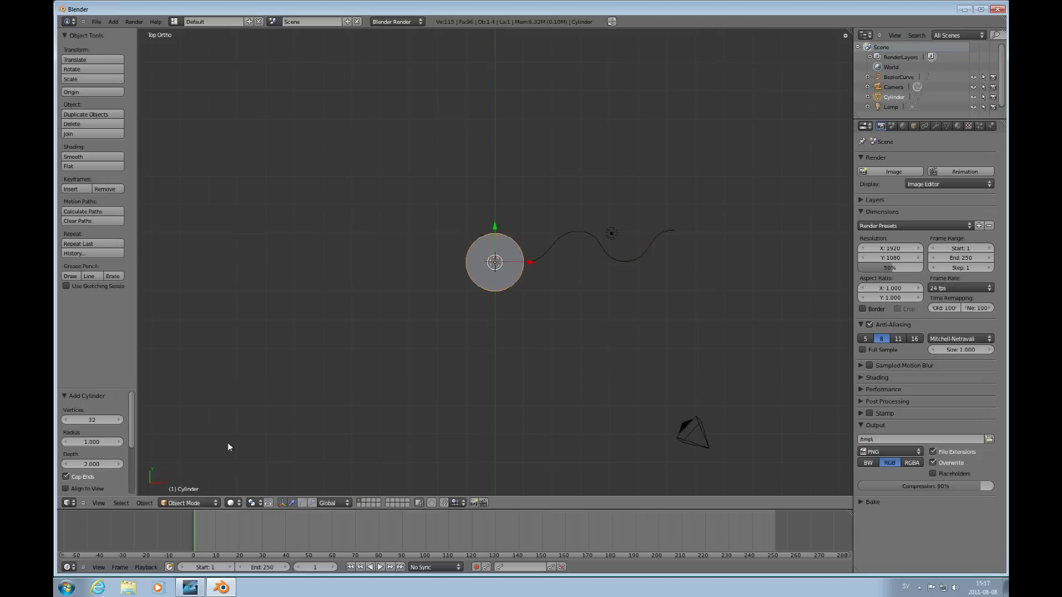
# Remove the cylinder's end caps and set its vertex count to 18
pyautogui.click(66, 477)
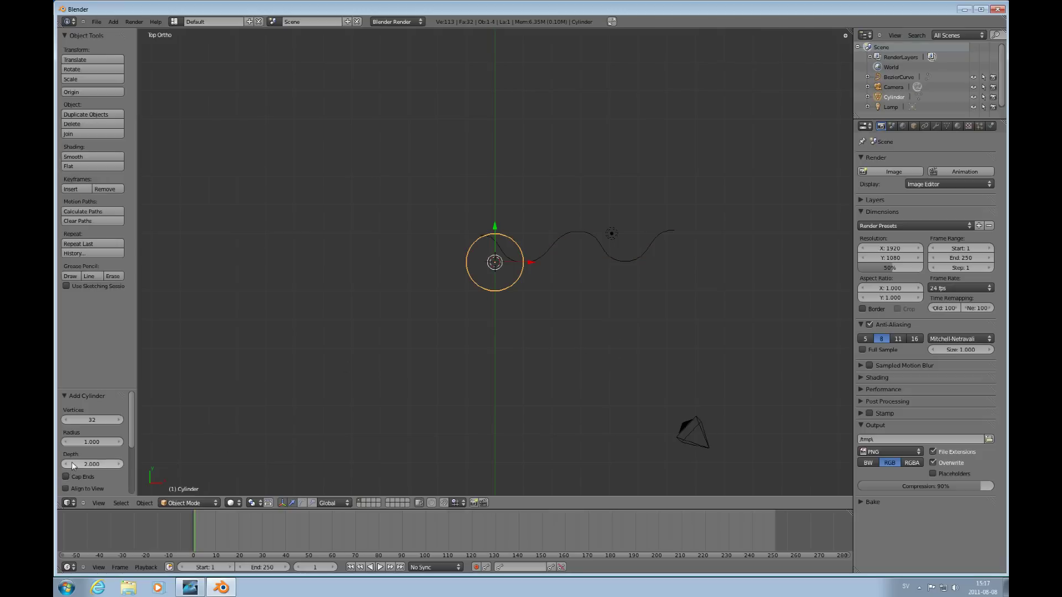
pyautogui.click(115, 420)
pyautogui.write('18')
pyautogui.press('Return')
# Rotate the cylinder 90° about the Y axis
pyautogui.press('r')
pyautogui.write('y')
pyautogui.write('90')
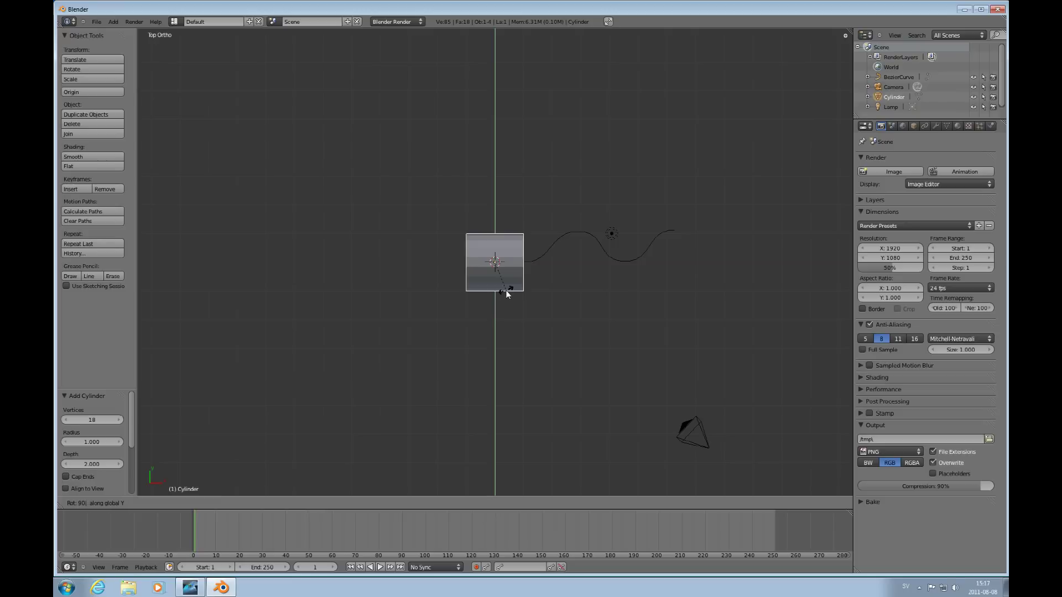
pyautogui.press('Return')
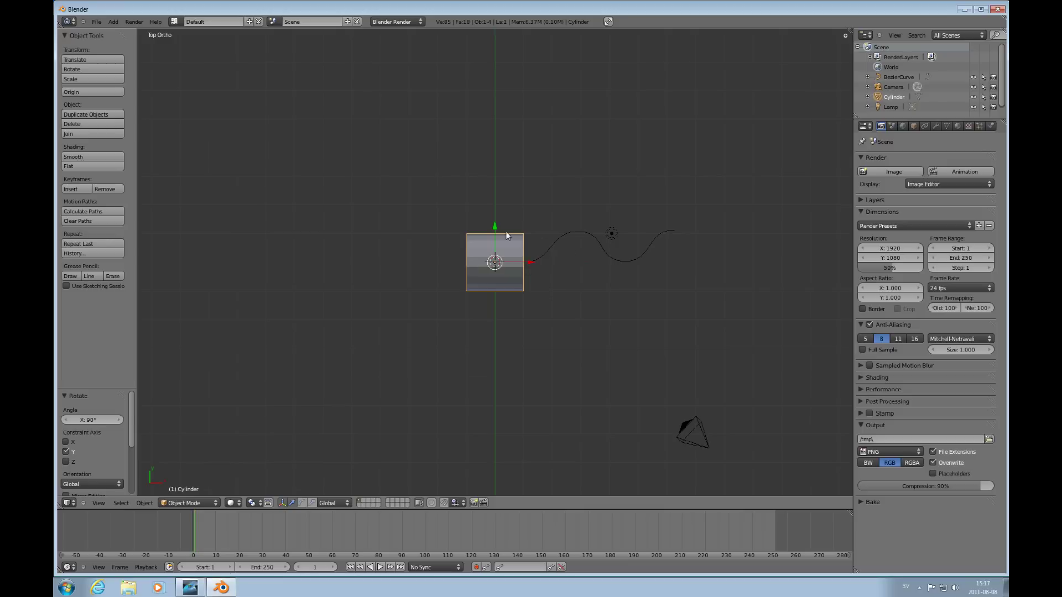
# Move the cylinder down to −0.661 on Y and scale it to 0.129
pyautogui.moveTo(496, 229); pyautogui.dragTo(494, 249)
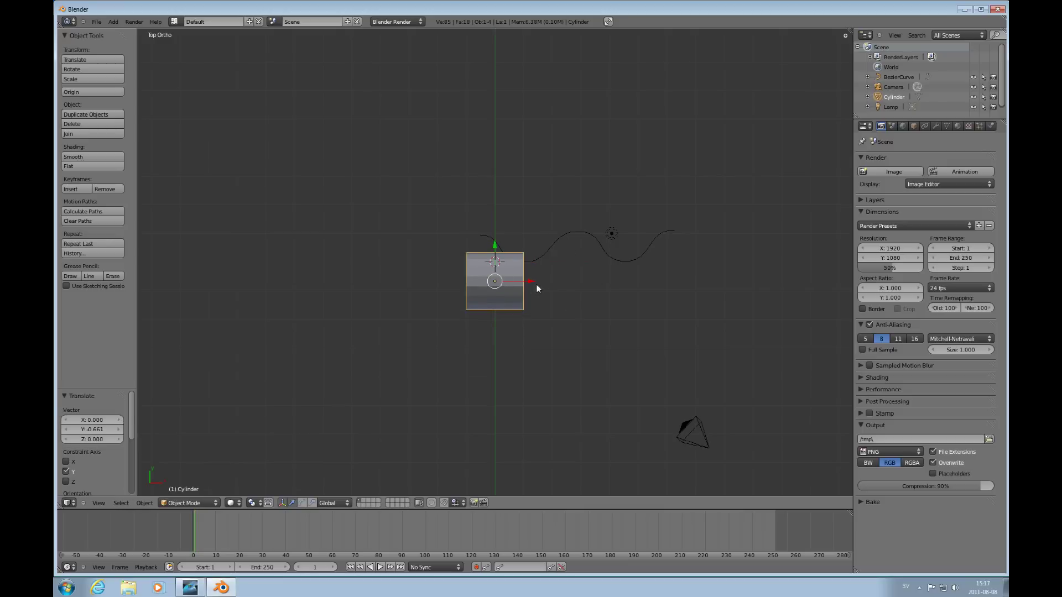
pyautogui.press('s')
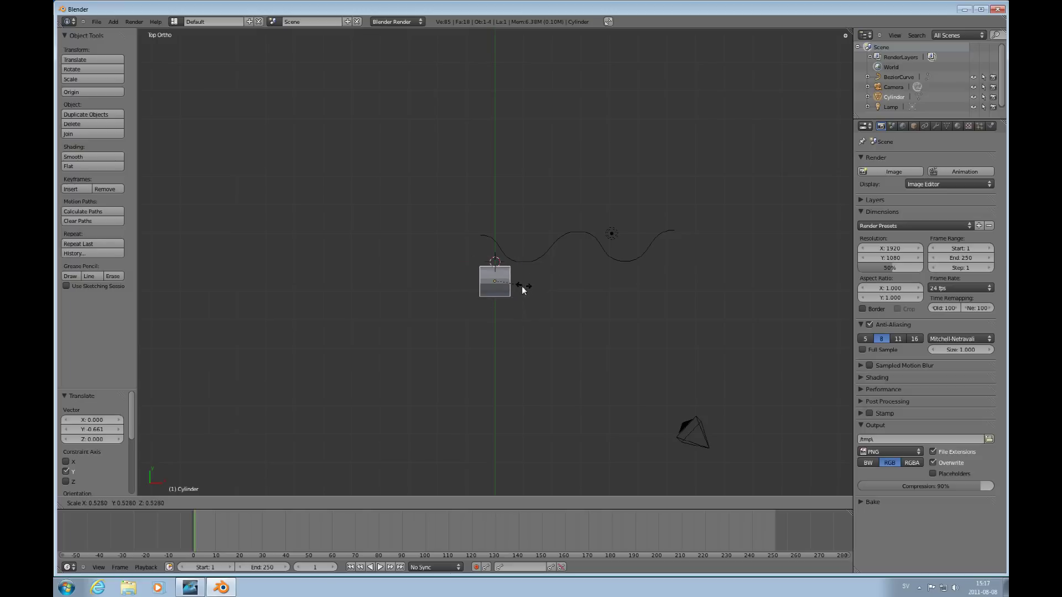
pyautogui.click(497, 287)
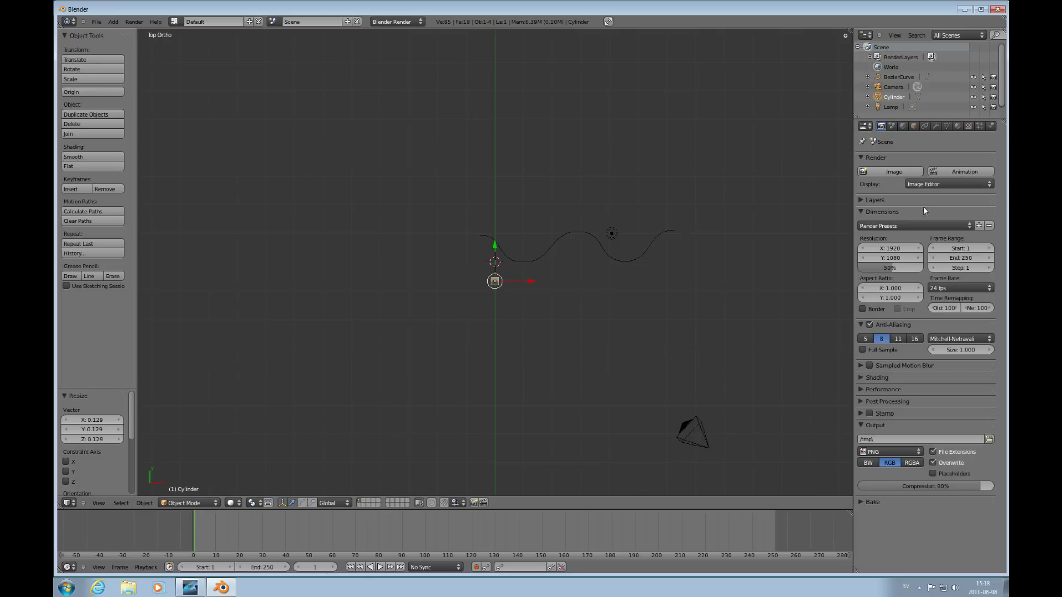
# Add an Array modifier to the cylinder with relative offset X 0 and Z 1
pyautogui.click(934, 127)
pyautogui.click(897, 172)
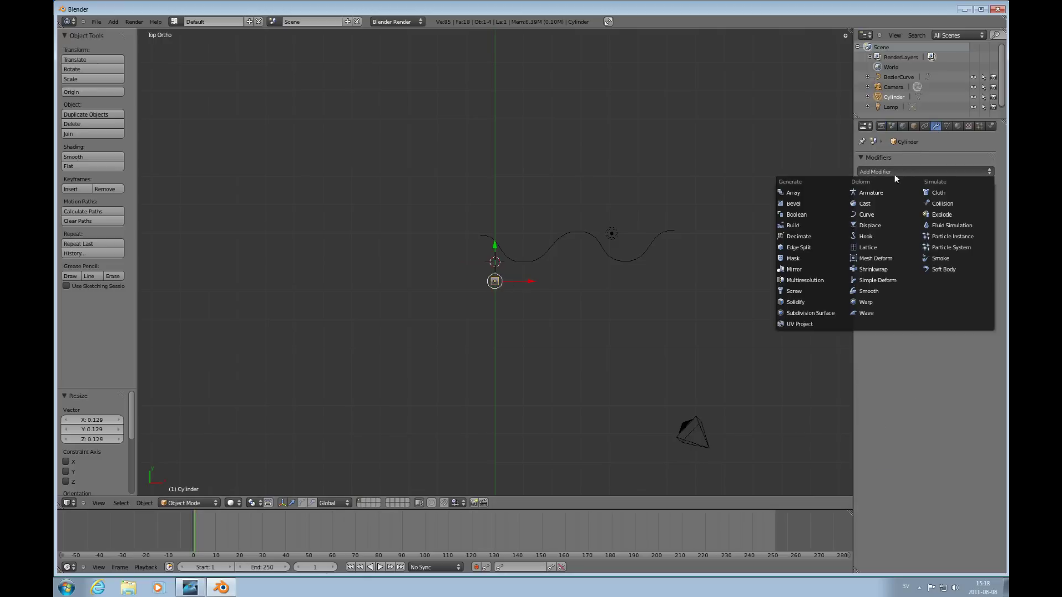
pyautogui.click(801, 194)
pyautogui.click(963, 254)
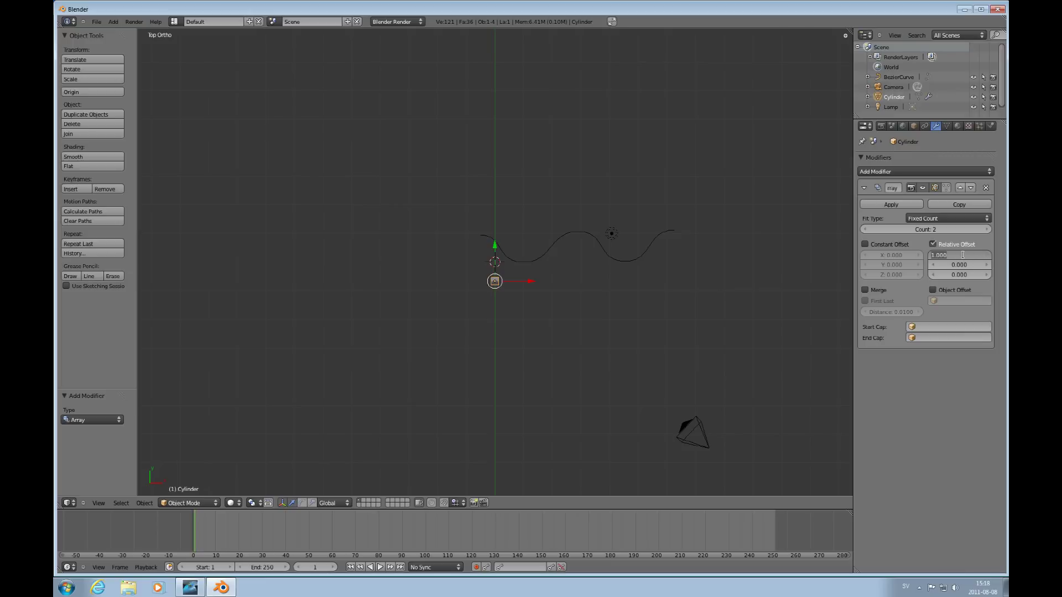
pyautogui.write('0')
pyautogui.press('Tab')
pyautogui.press('Tab')
pyautogui.write('1')
pyautogui.press('Return')
# Set the array's fit type to Fit Curve using BezierCurve, keeping X offset at 0
pyautogui.click(985, 219)
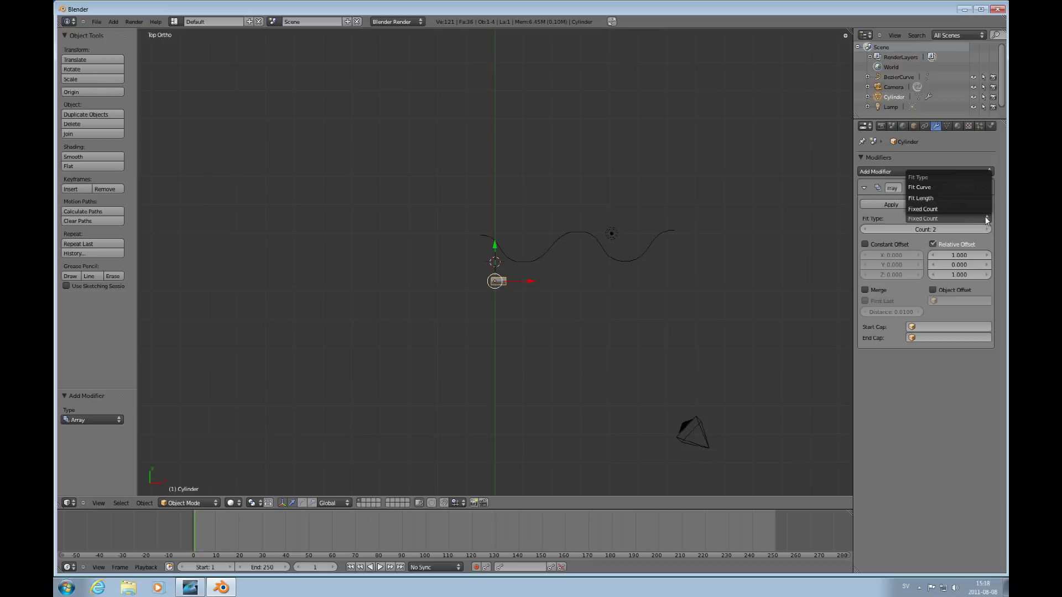
pyautogui.click(941, 187)
pyautogui.click(941, 230)
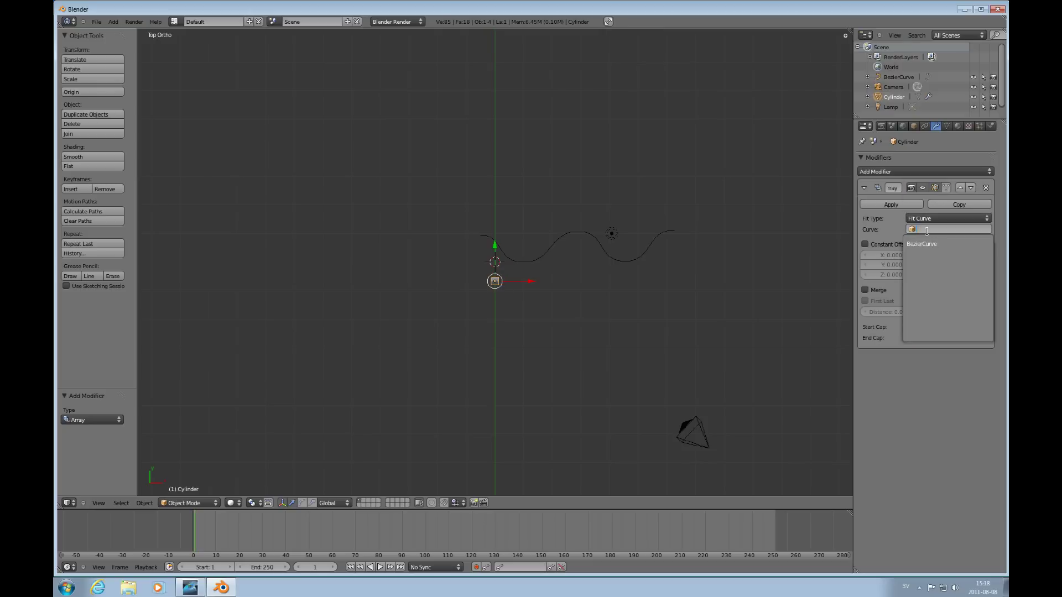
pyautogui.click(921, 244)
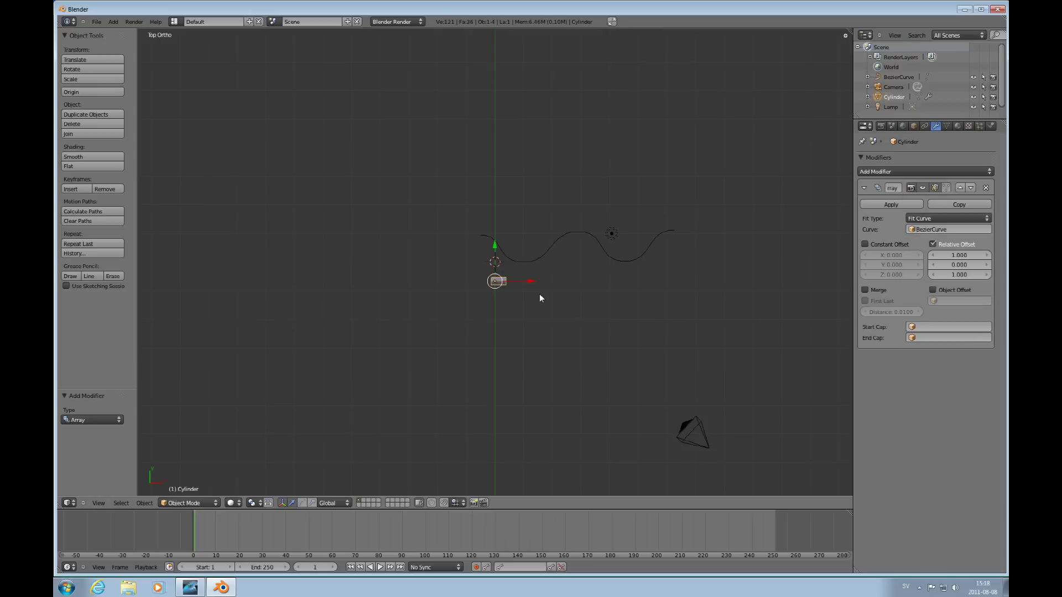
pyautogui.click(962, 255)
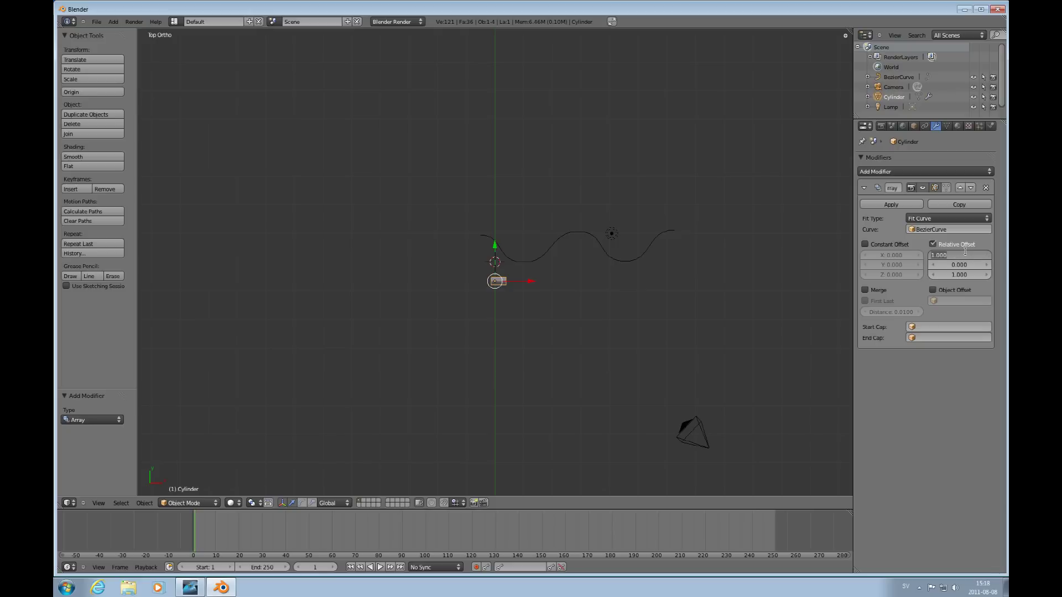
pyautogui.write('0')
pyautogui.press('Return')
# Move the cylinder to the curve's left end and stretch it along X by 3.826
pyautogui.moveTo(496, 251)
pyautogui.mouseDown()
pyautogui.moveTo(497, 229)
pyautogui.moveTo(515, 257)
pyautogui.mouseUp()
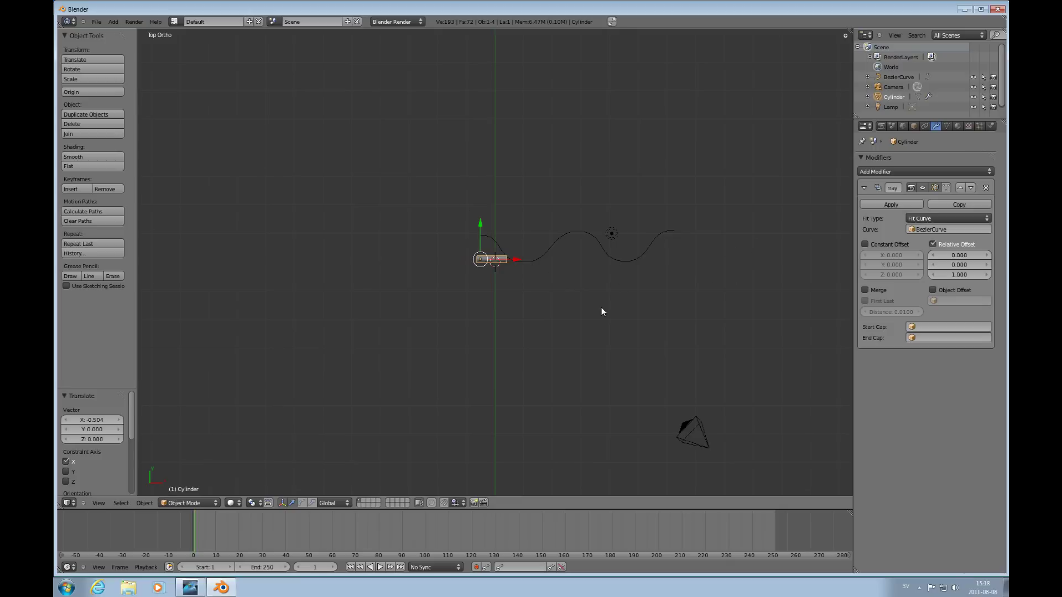
pyautogui.press('s')
pyautogui.press('x')
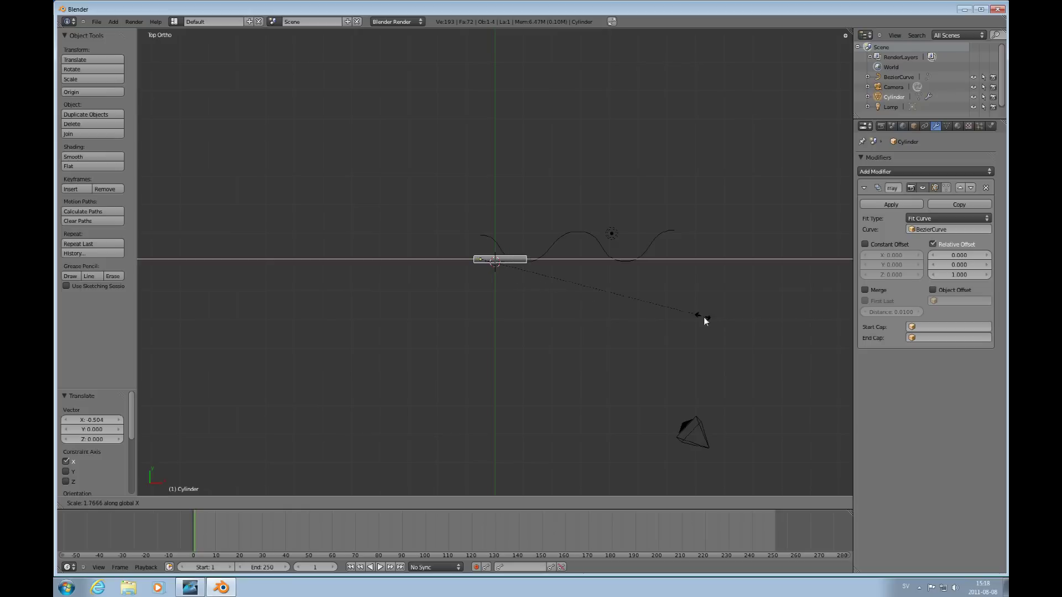
pyautogui.click(833, 339)
pyautogui.press('s')
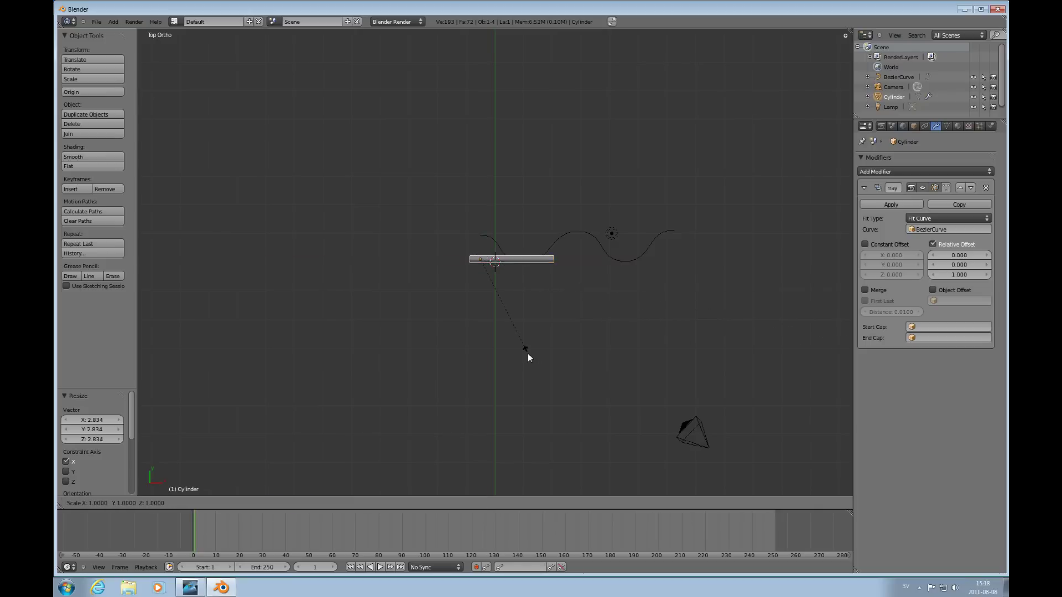
pyautogui.press('x')
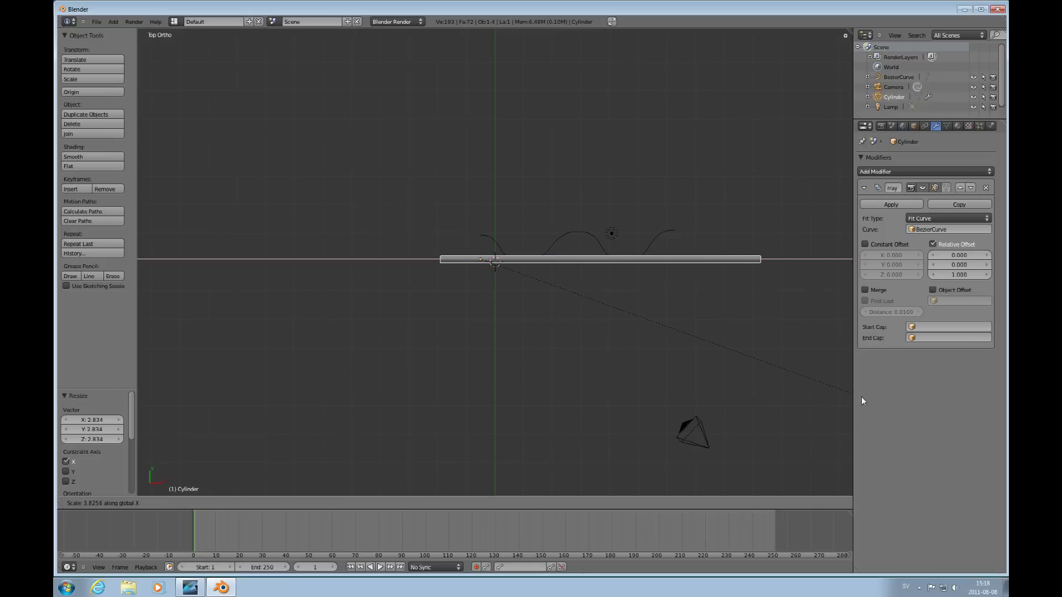
pyautogui.click(861, 397)
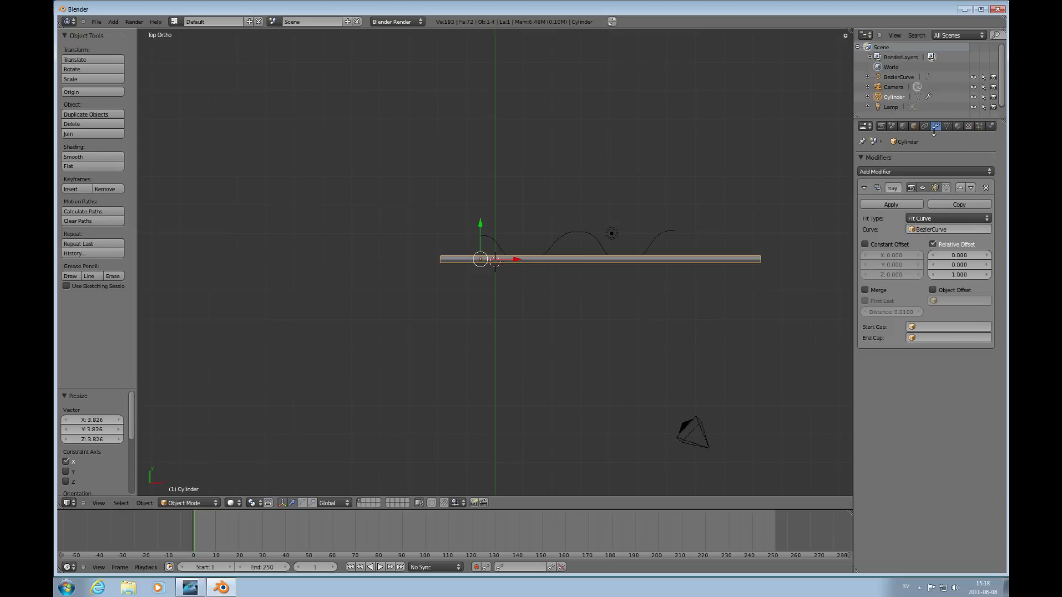
# Add a Curve modifier targeting BezierCurve and slide the cylinder 0.417 along X
pyautogui.click(921, 171)
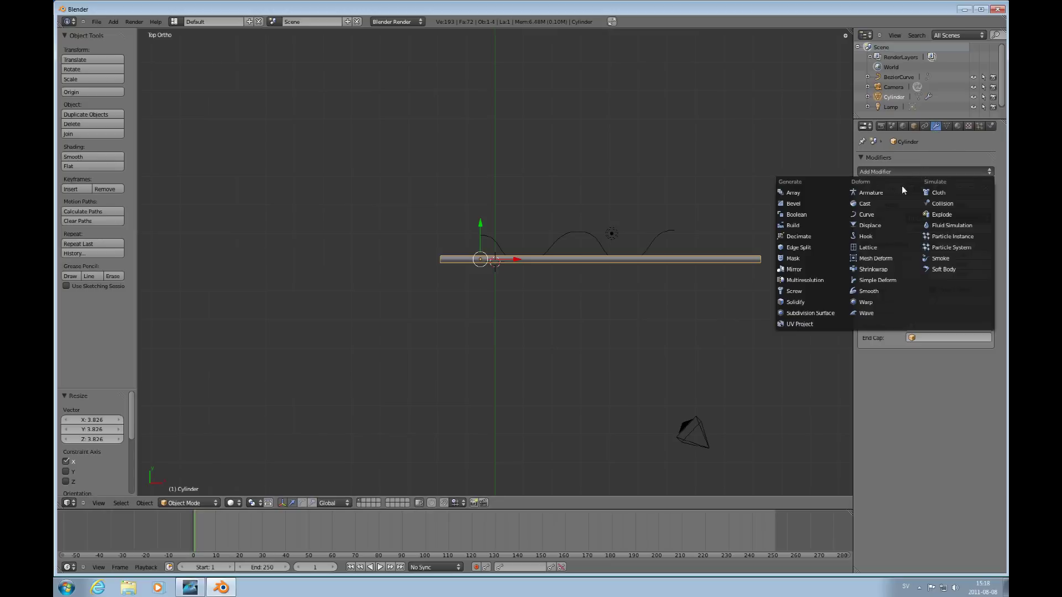
pyautogui.click(868, 217)
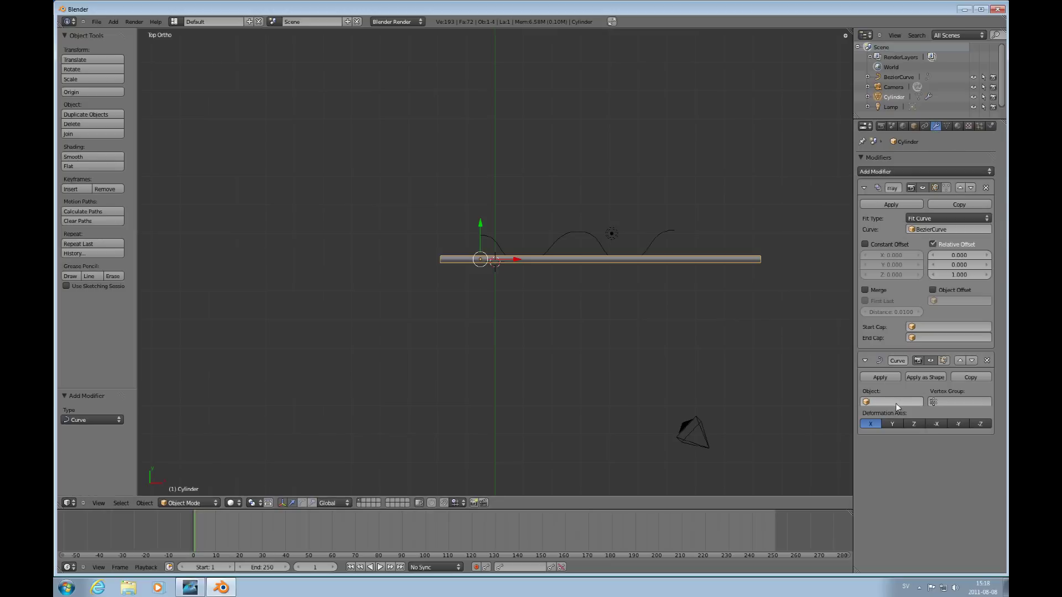
pyautogui.click(894, 402)
pyautogui.click(875, 417)
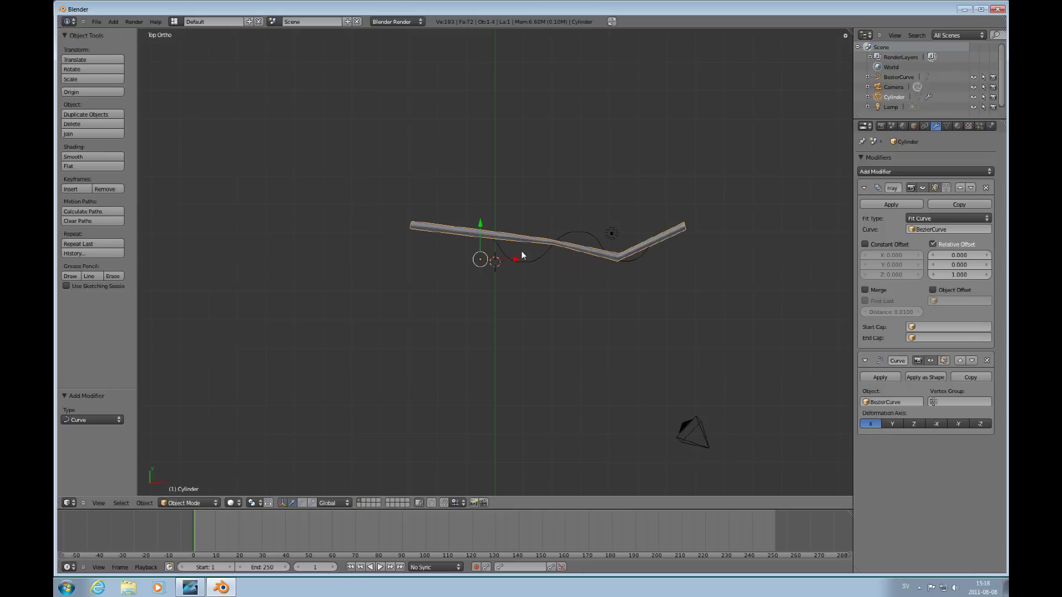
pyautogui.moveTo(516, 260); pyautogui.dragTo(526, 256)
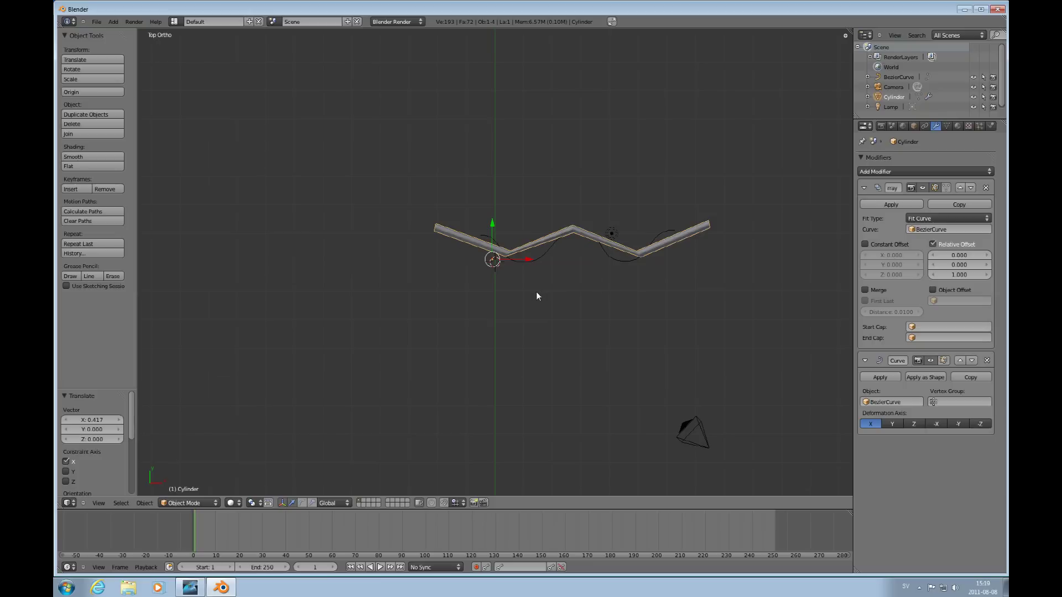
# In edge select mode, select only the cylinder's lengthwise edges from the top view
pyautogui.press('Tab')
pyautogui.scroll(8, 517, 281)
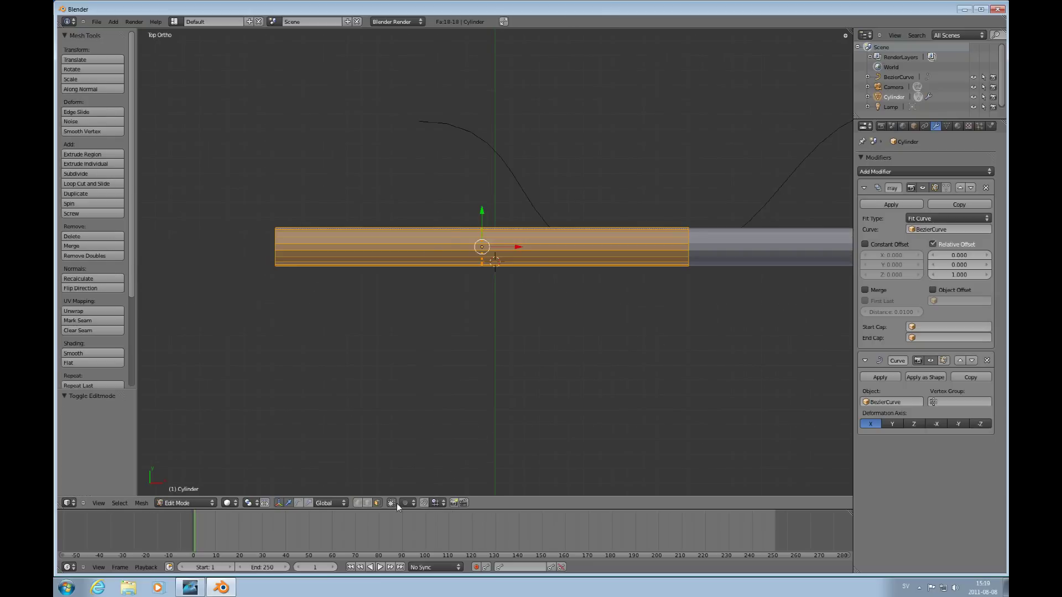
pyautogui.click(368, 503)
pyautogui.press('a')
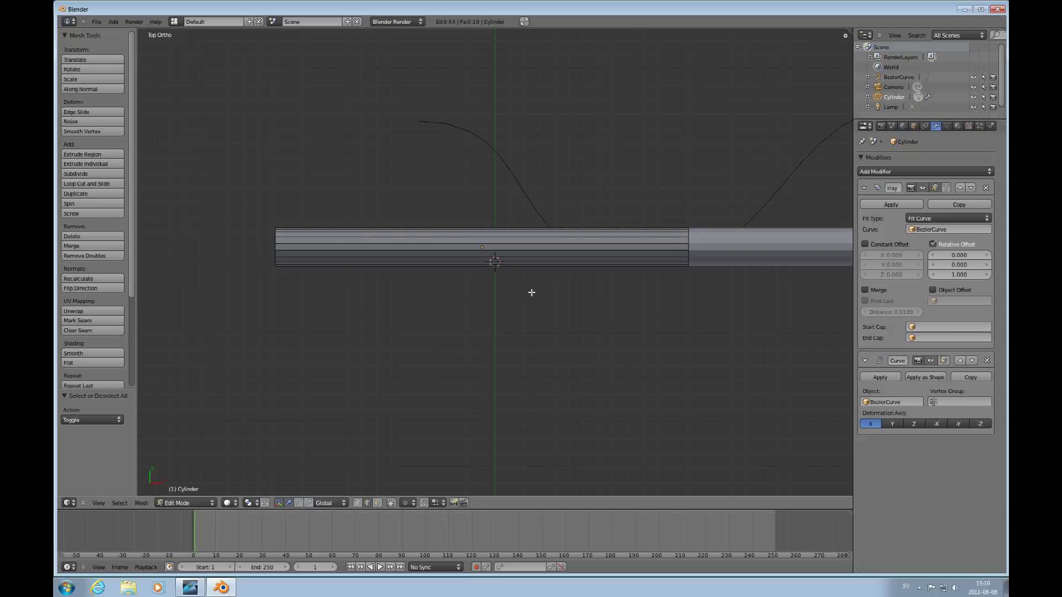
pyautogui.moveTo(531, 293)
pyautogui.keyDown('ctrl'); pyautogui.mouseDown()
pyautogui.moveTo(475, 284)
pyautogui.moveTo(440, 241)
pyautogui.moveTo(544, 212)
pyautogui.mouseUp(); pyautogui.keyUp('ctrl')
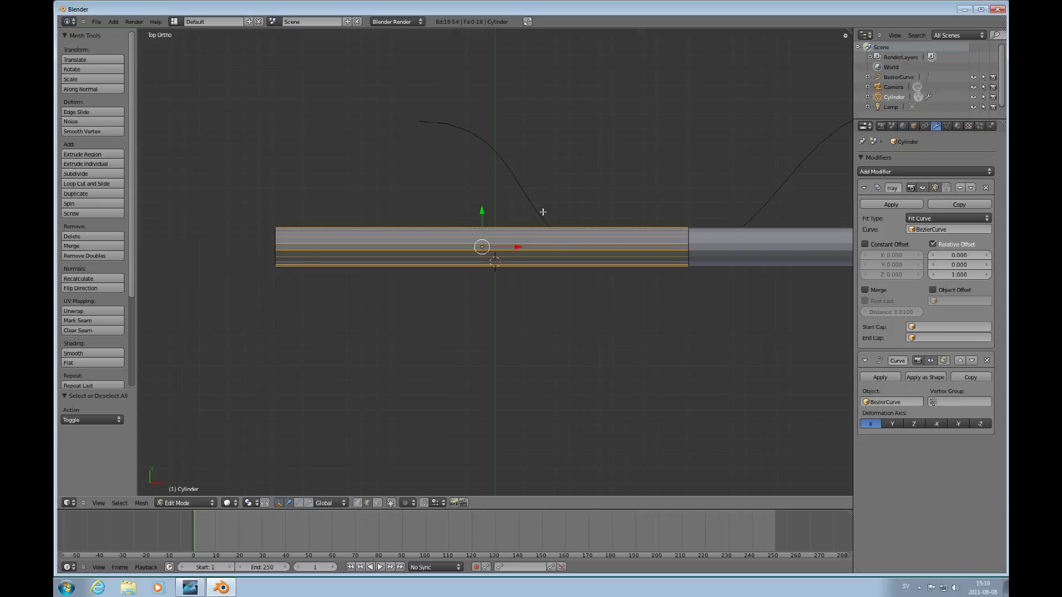
pyautogui.moveTo(493, 266); pyautogui.dragTo(574, 286, button='middle')
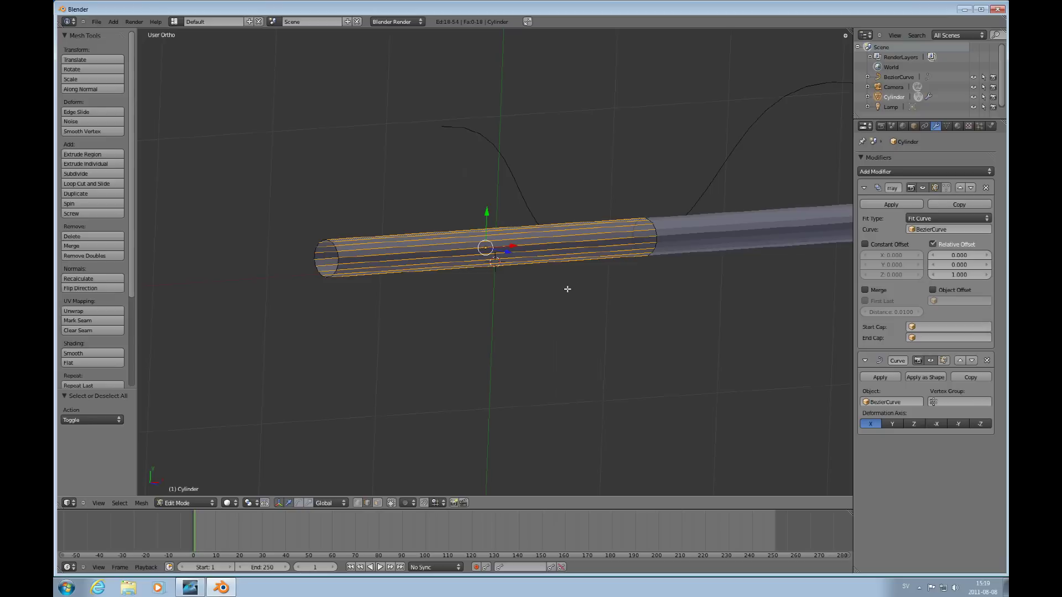
pyautogui.press('KP_7')
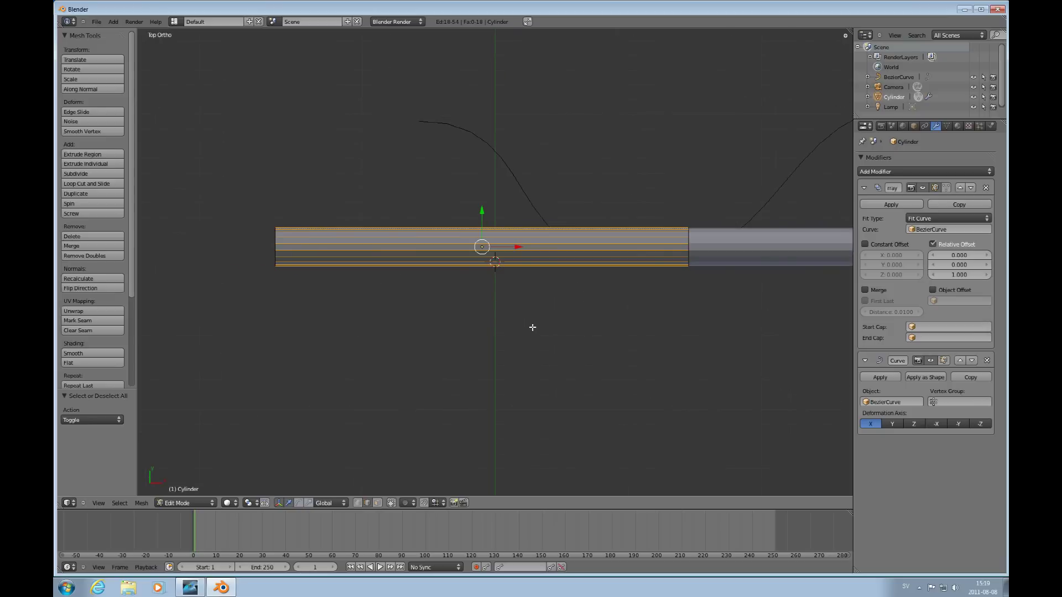
# Subdivide the selected edges with 12 cuts
pyautogui.press('w')
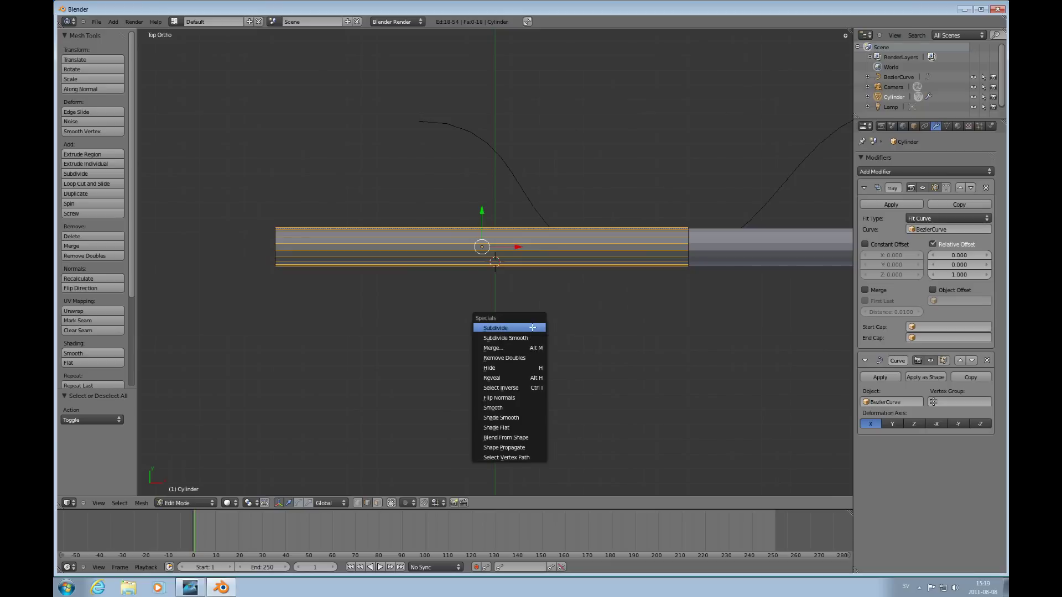
pyautogui.click(532, 327)
pyautogui.click(115, 420)
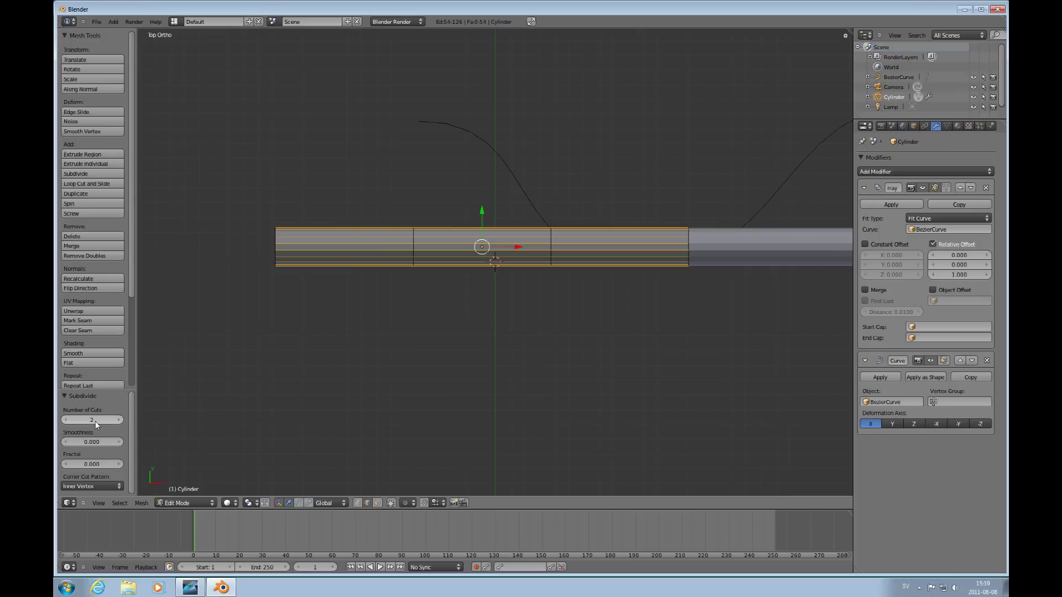
pyautogui.press('Return')
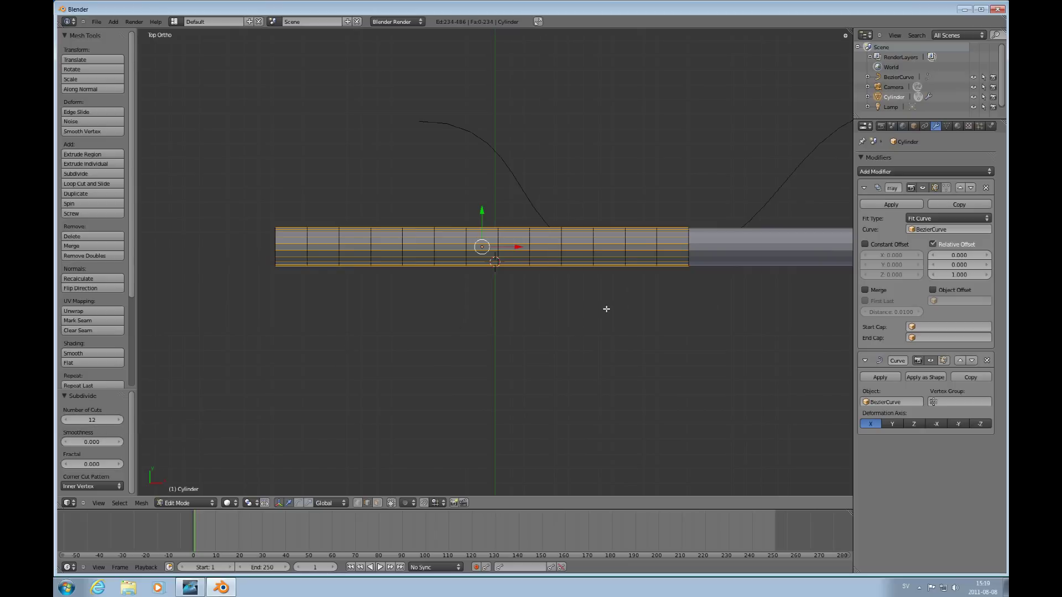
# Return to Object Mode and zoom to inspect the bent tube
pyautogui.press('Tab')
pyautogui.scroll(-5, 609, 263)
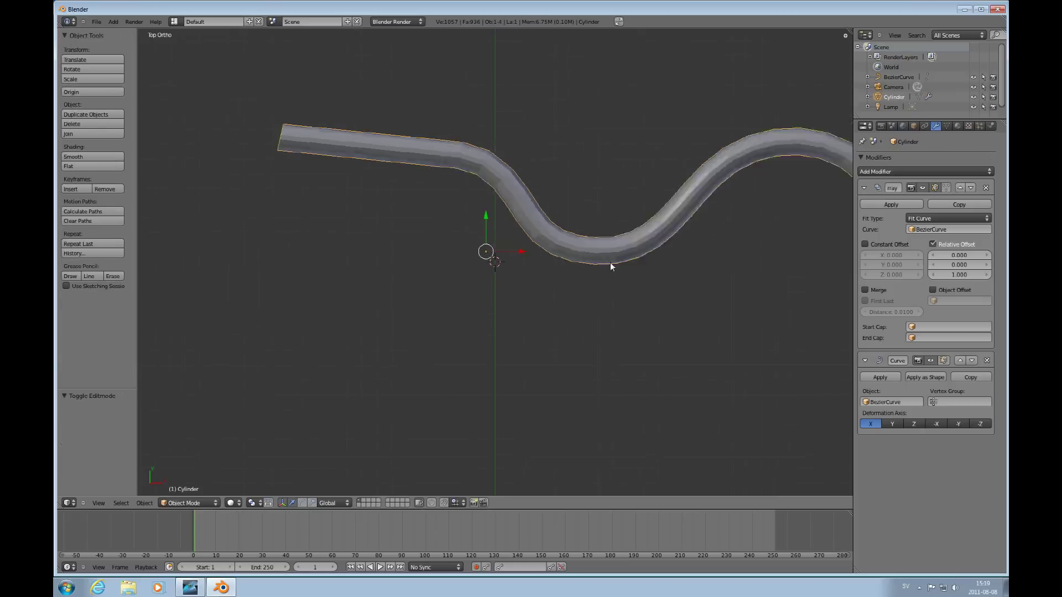
pyautogui.scroll(8, 611, 260)
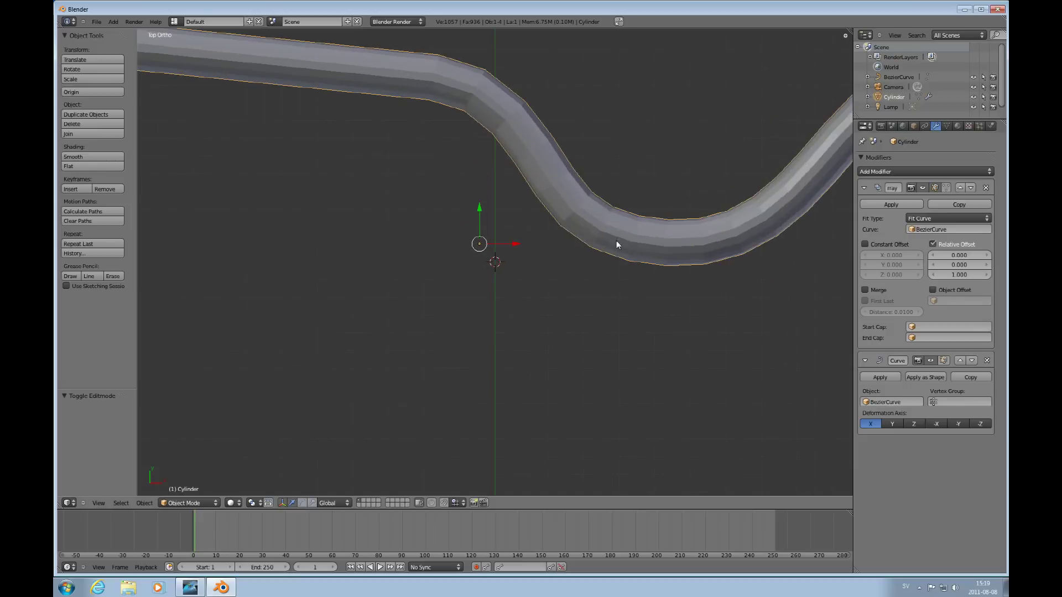
pyautogui.scroll(-4, 616, 239)
pyautogui.scroll(-2, 607, 275)
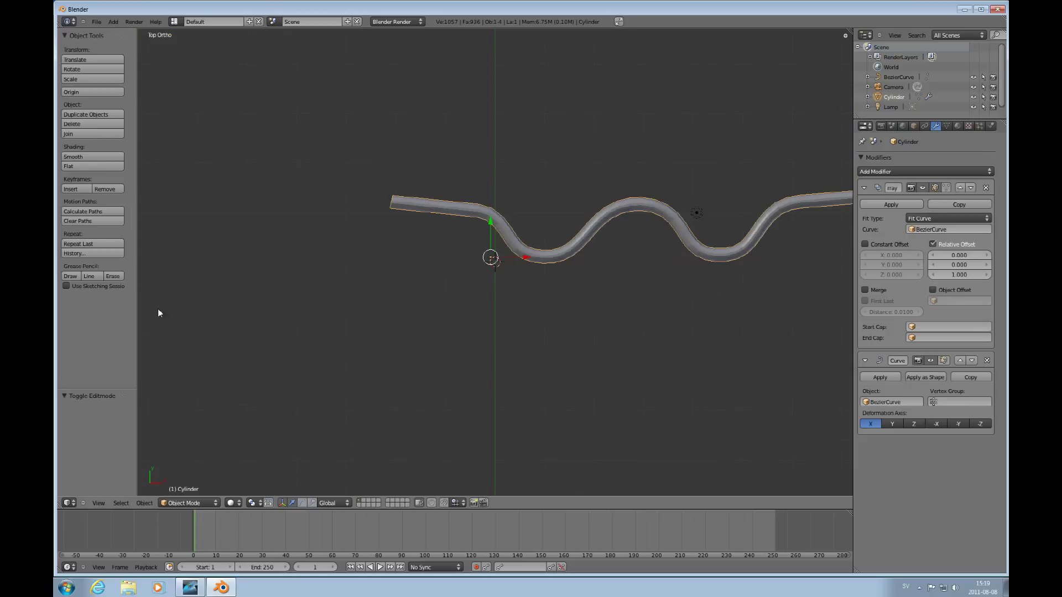
# Select the whole tube mesh and apply smooth shading
pyautogui.press('Tab')
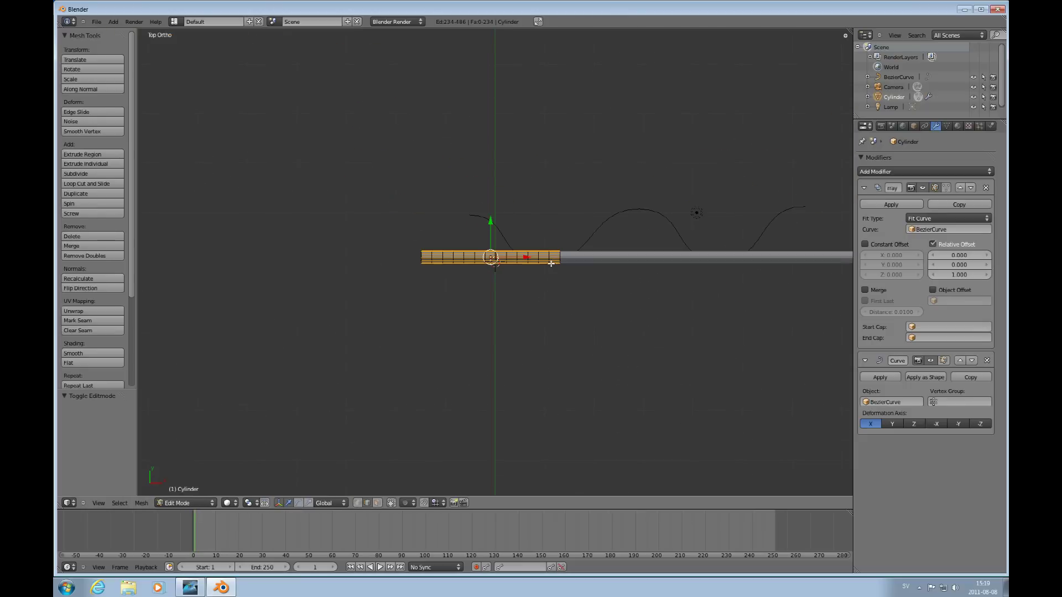
pyautogui.press('a')
pyautogui.press('a')
pyautogui.click(94, 353)
pyautogui.press('Tab')
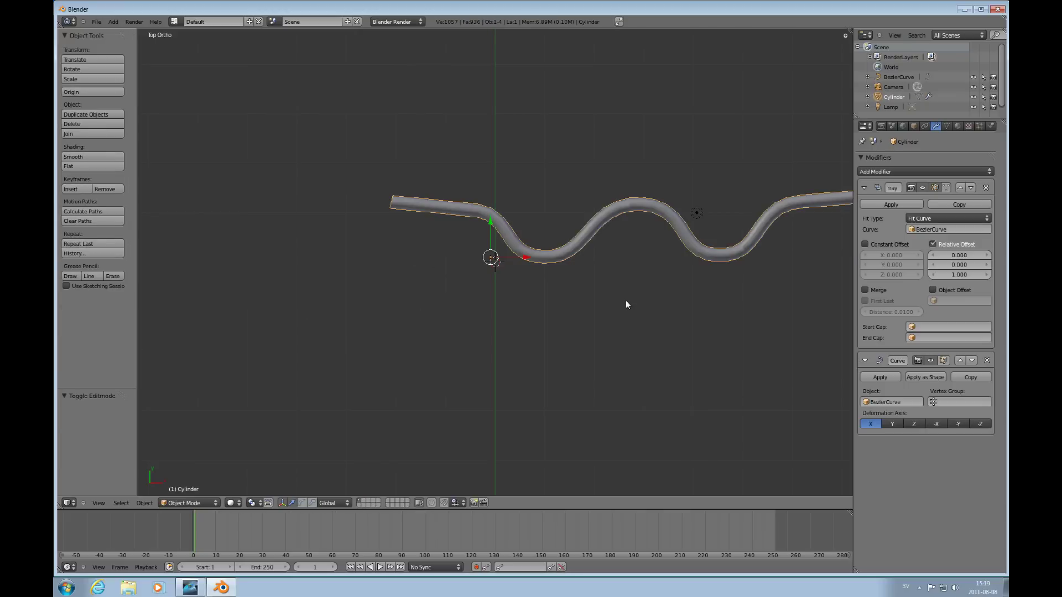
# Slide the tube a further 0.322 along X on the curve
pyautogui.moveTo(531, 260); pyautogui.dragTo(544, 260)
pyautogui.scroll(5, 631, 263)
pyautogui.scroll(5, 645, 256)
pyautogui.scroll(-9, 652, 249)
# Add a Subdivision Surface modifier to smooth the tube
pyautogui.click(880, 172)
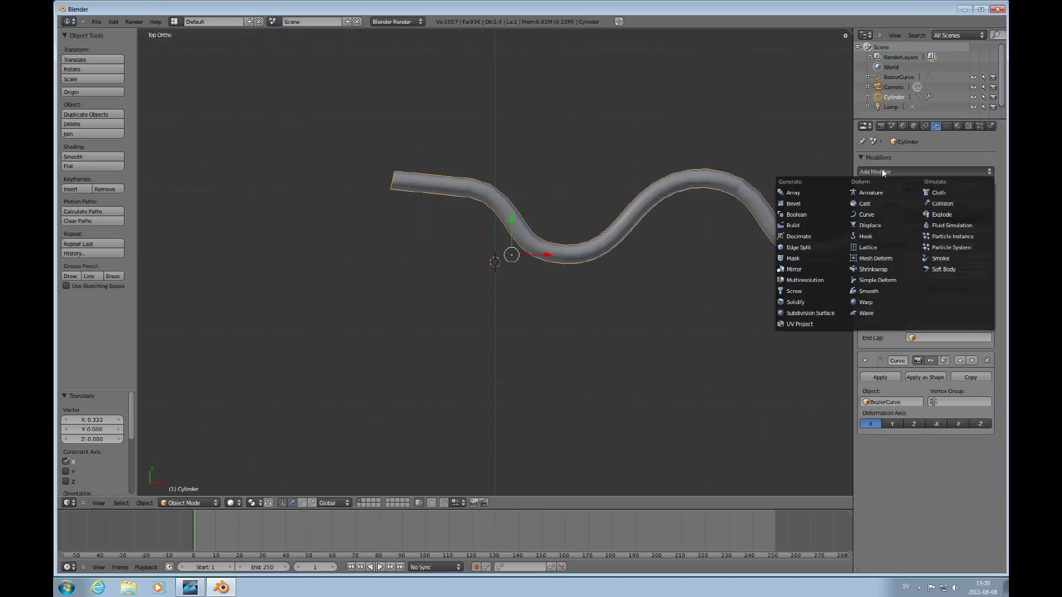
pyautogui.click(811, 313)
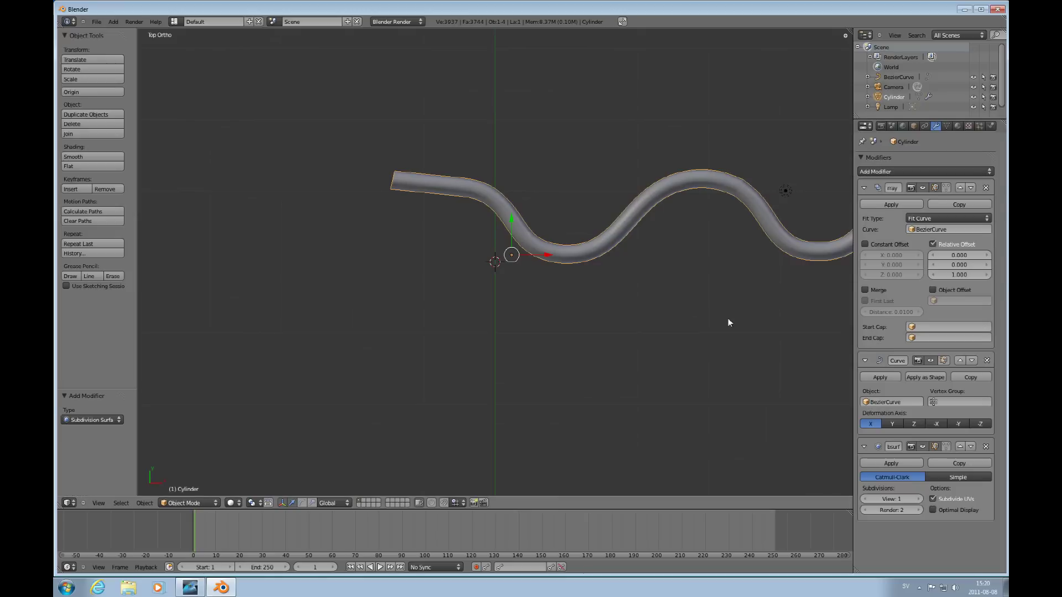
pyautogui.scroll(9, 677, 224)
pyautogui.scroll(-5, 677, 224)
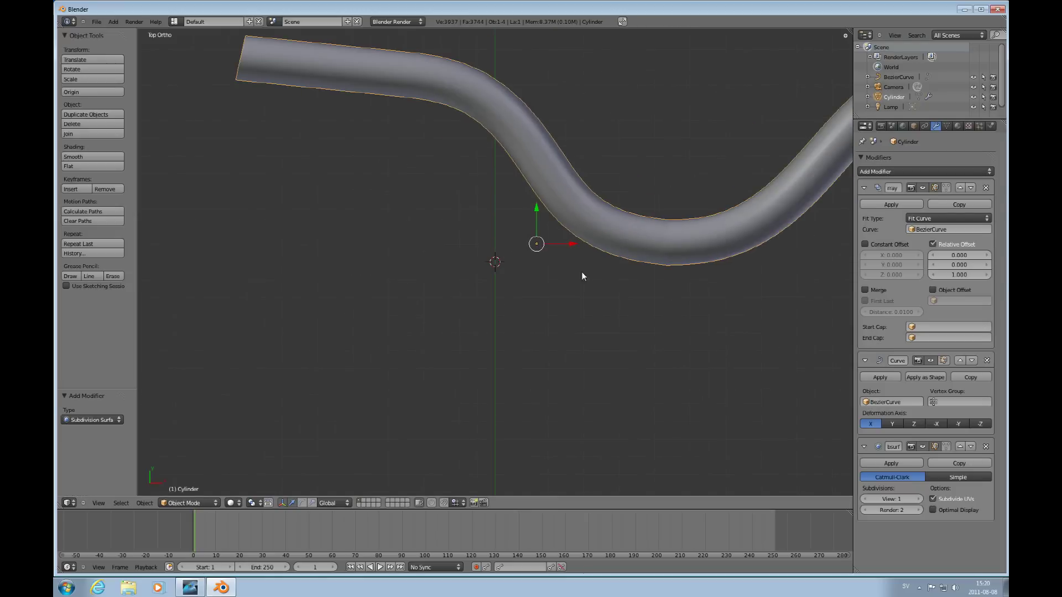
# Slide the tube along X, enable Array Merge at 0.0100, and nudge it 0.06261 further
pyautogui.moveTo(574, 247); pyautogui.dragTo(609, 243)
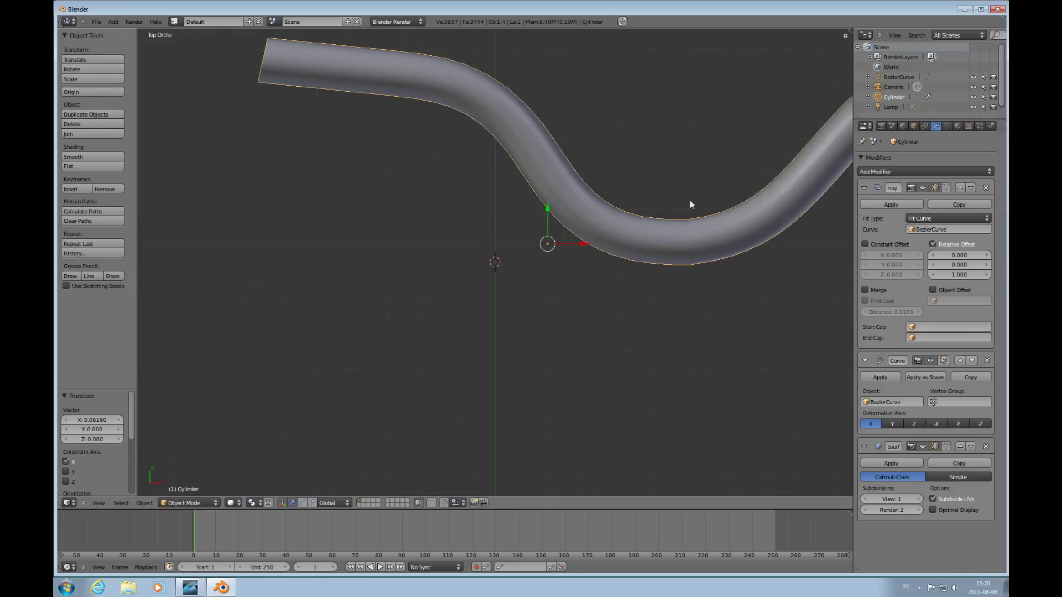
pyautogui.moveTo(584, 243)
pyautogui.mouseDown()
pyautogui.moveTo(602, 241)
pyautogui.moveTo(572, 244)
pyautogui.moveTo(580, 242)
pyautogui.mouseUp()
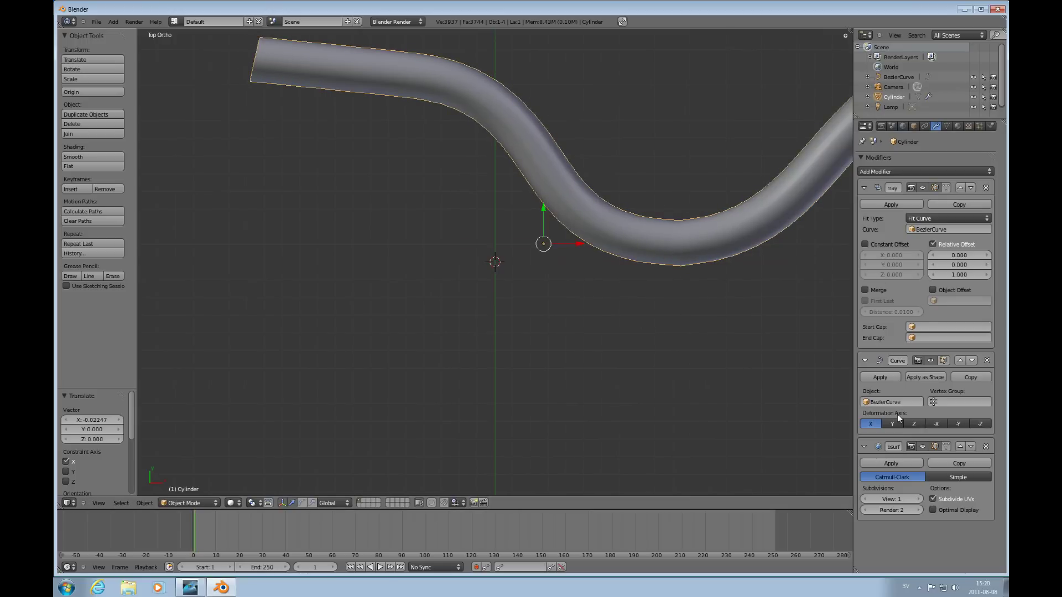
pyautogui.click(864, 289)
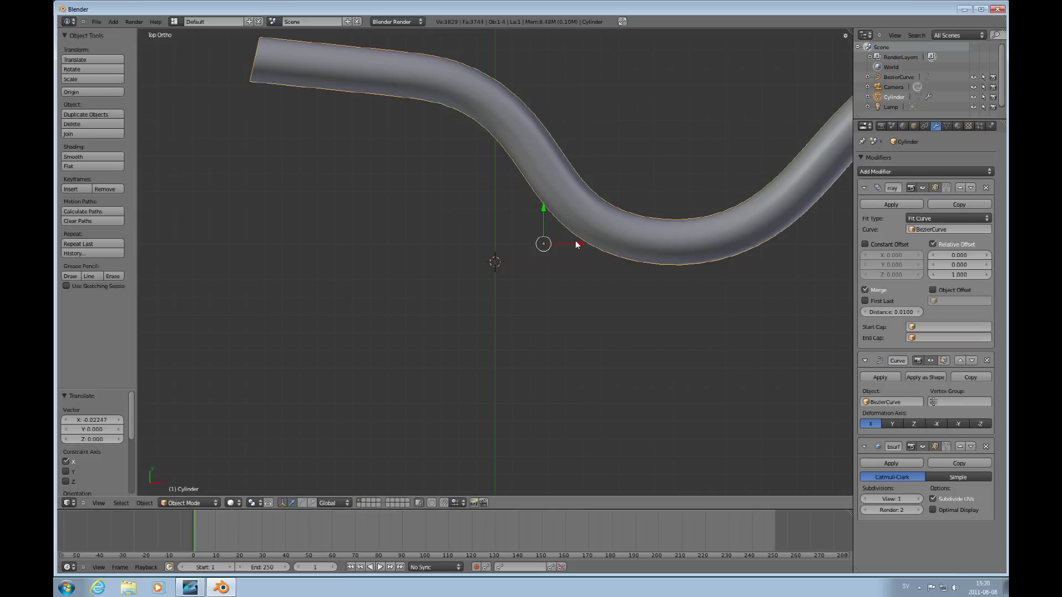
pyautogui.moveTo(575, 244); pyautogui.dragTo(548, 244)
pyautogui.scroll(-5, 649, 245)
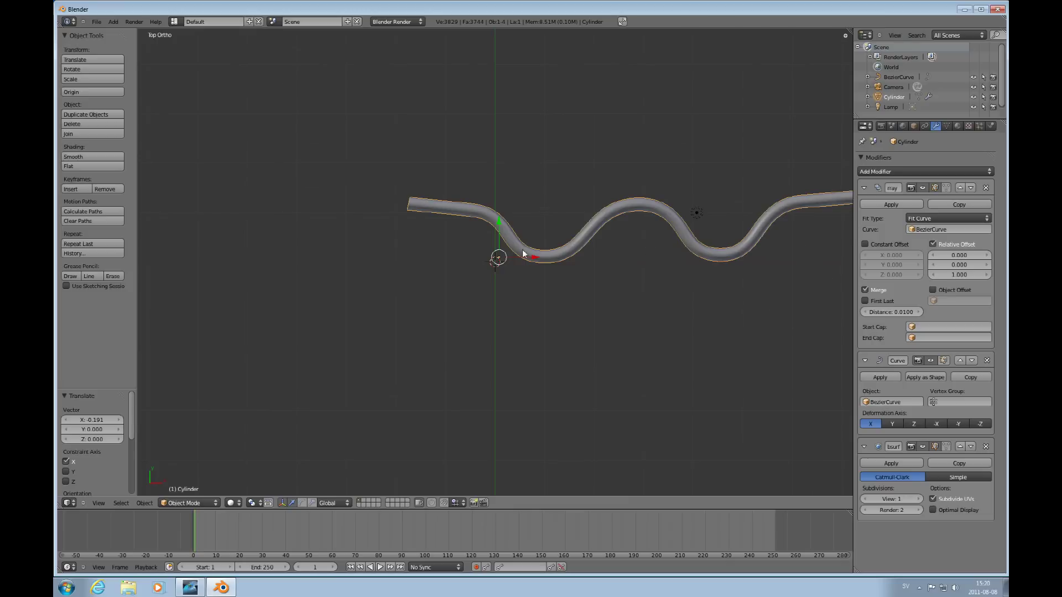
pyautogui.moveTo(525, 255)
pyautogui.mouseDown()
pyautogui.moveTo(550, 256)
pyautogui.moveTo(493, 264)
pyautogui.moveTo(526, 247)
pyautogui.mouseUp()
pyautogui.scroll(-3, 611, 277)
# Scale the tube to 0.825 along X and slide it along X on the curve
pyautogui.press('s')
pyautogui.press('x')
pyautogui.click(628, 292)
pyautogui.moveTo(534, 262); pyautogui.dragTo(529, 259)
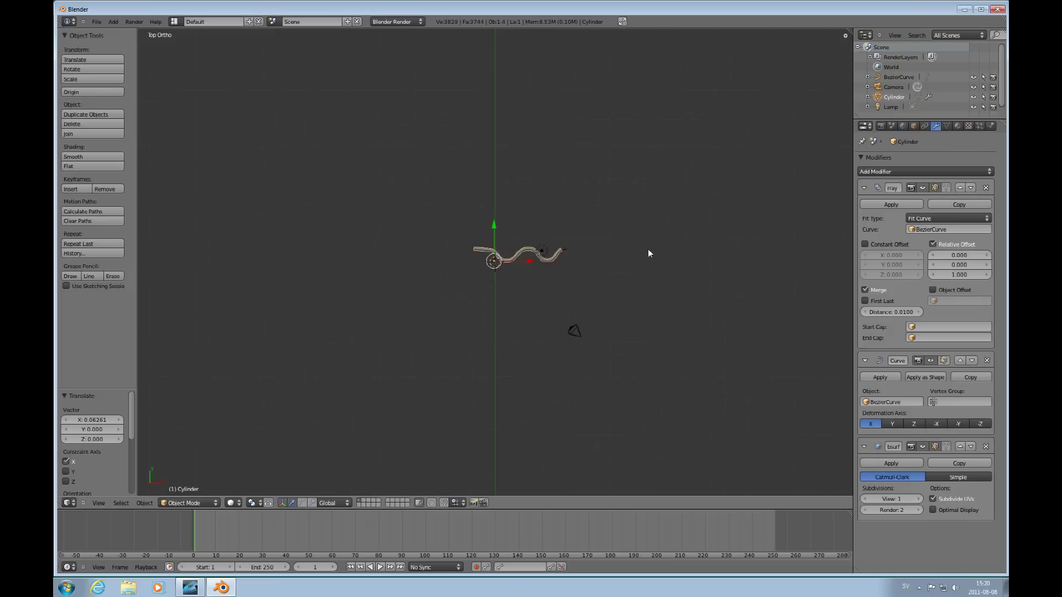
pyautogui.scroll(5, 600, 283)
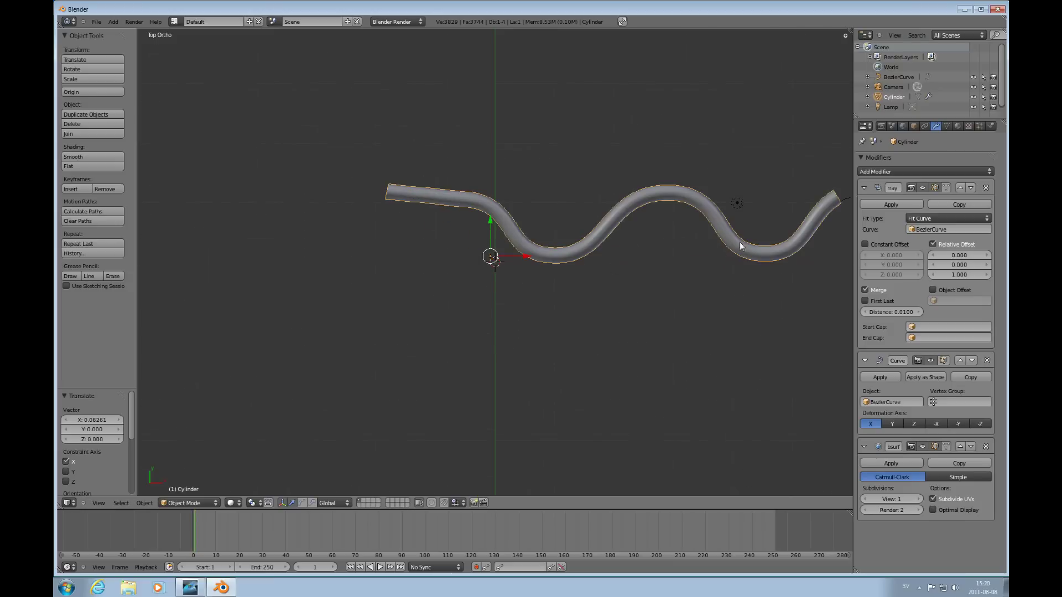
pyautogui.scroll(-1, 748, 257)
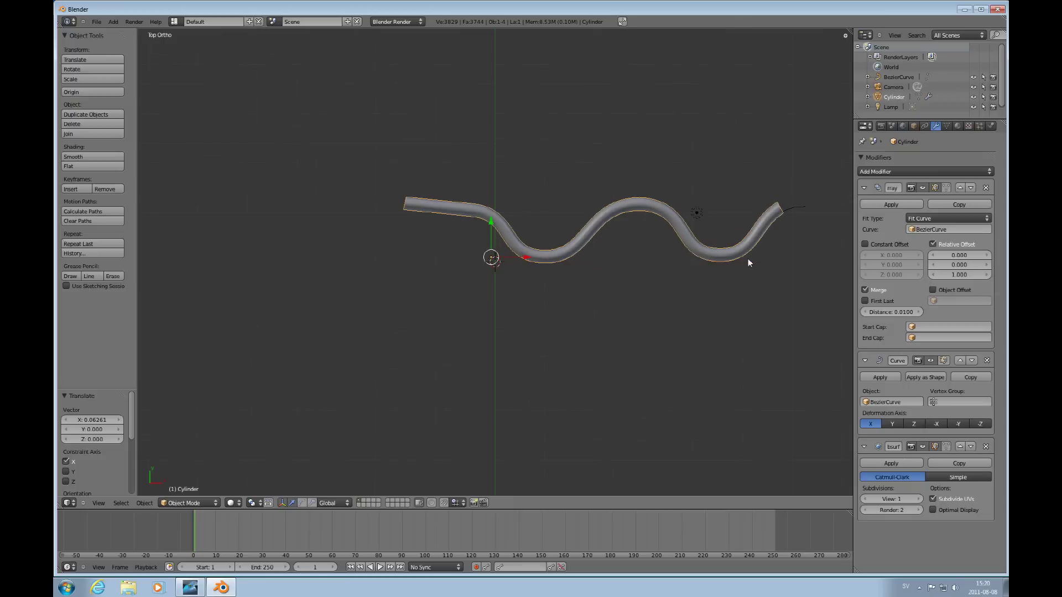
# Select the Bezier curve, enter its point editing and orbit to a 3D view
pyautogui.rightClick(794, 209)
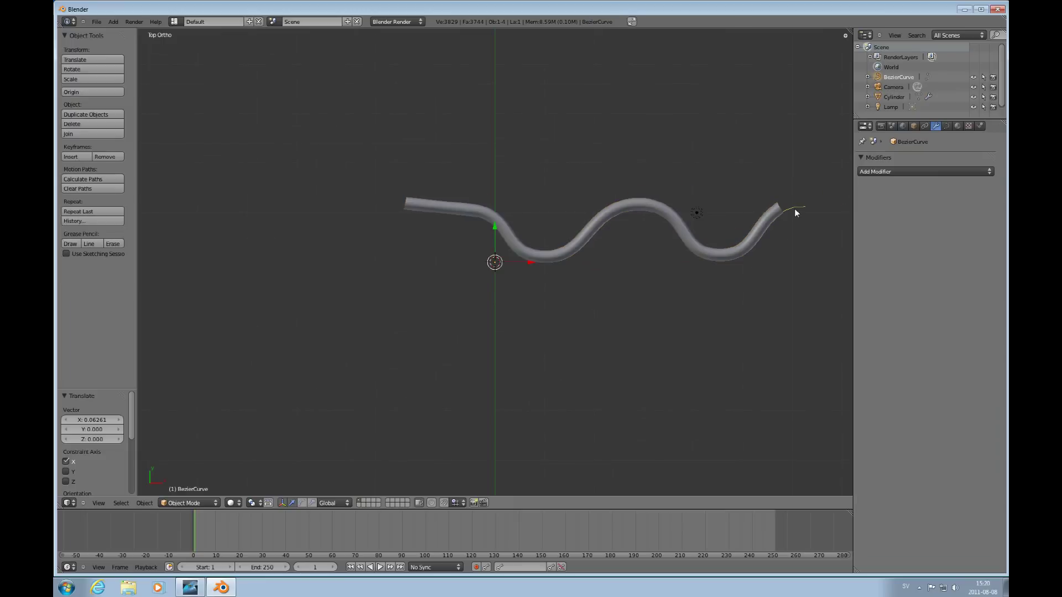
pyautogui.press('Tab')
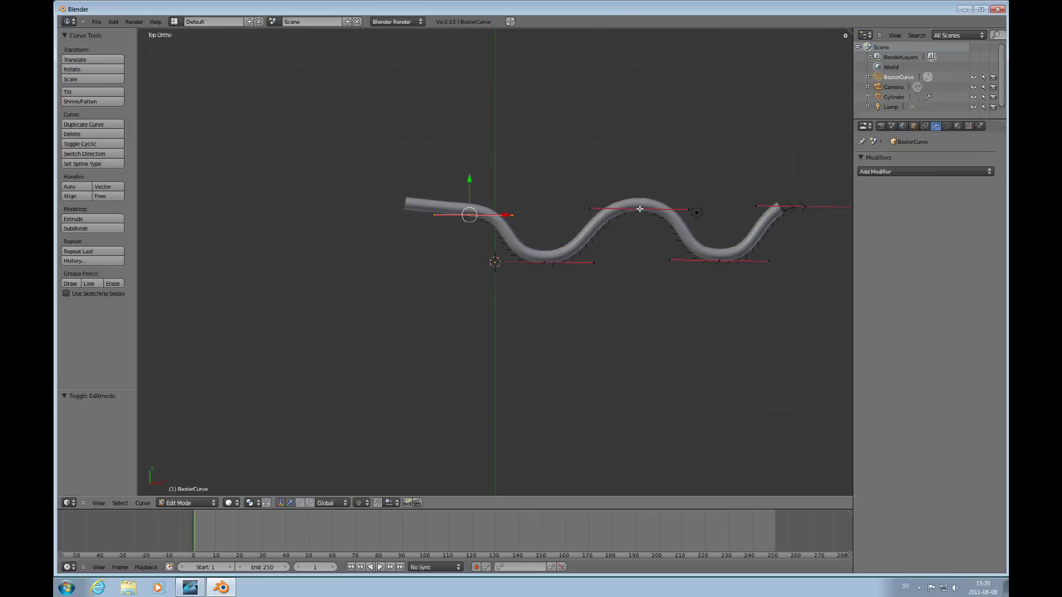
pyautogui.scroll(-2, 674, 297)
pyautogui.moveTo(647, 339); pyautogui.dragTo(623, 299, button='middle')
pyautogui.click(530, 318)
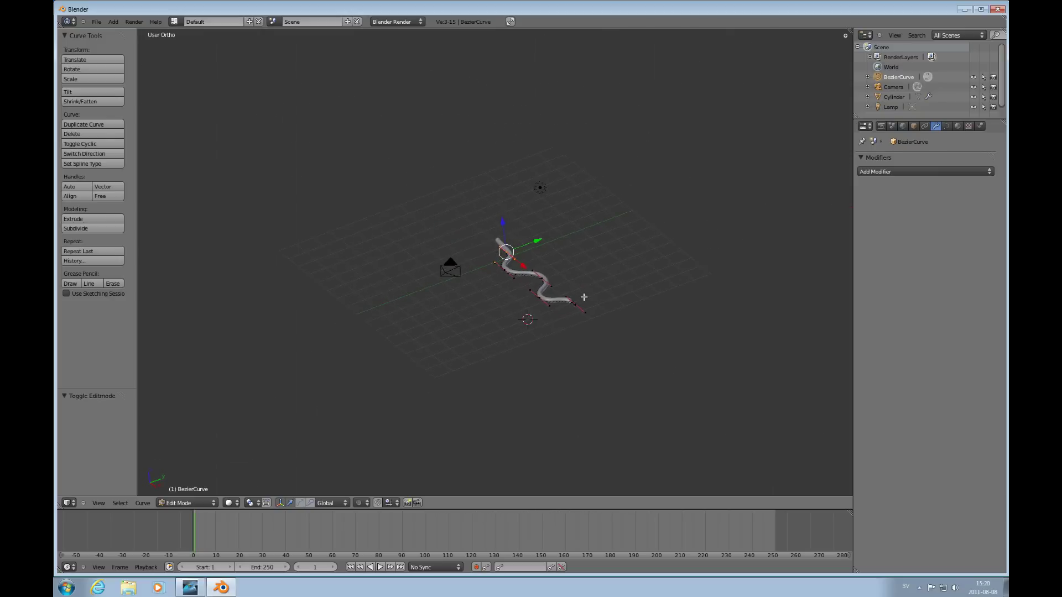
pyautogui.scroll(6, 584, 297)
# Raise a control point along Z and drag other points and handles to knot the tube
pyautogui.press('g')
pyautogui.press('z')
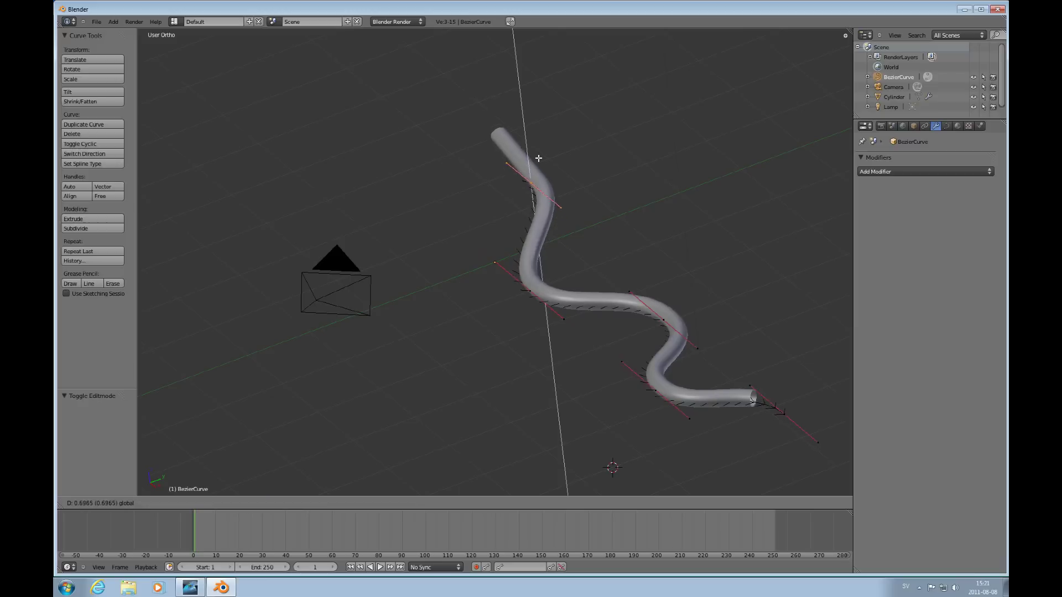
pyautogui.click(558, 185)
pyautogui.moveTo(562, 322); pyautogui.dragTo(496, 241, button='right')
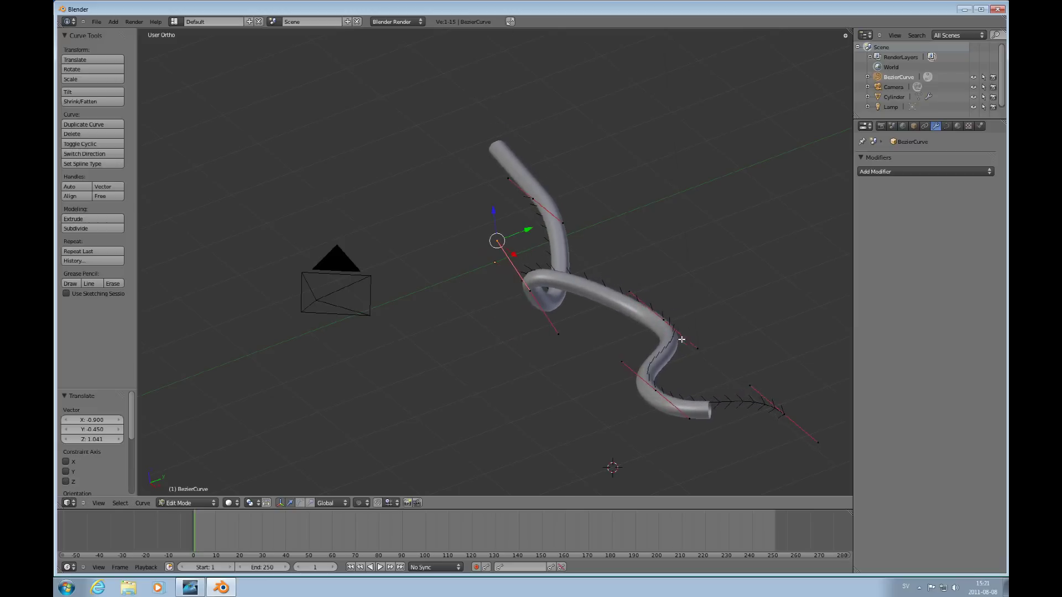
pyautogui.moveTo(701, 353); pyautogui.dragTo(708, 299, button='right')
pyautogui.moveTo(658, 397); pyautogui.dragTo(501, 188, button='right')
pyautogui.moveTo(690, 287); pyautogui.dragTo(547, 354, button='right')
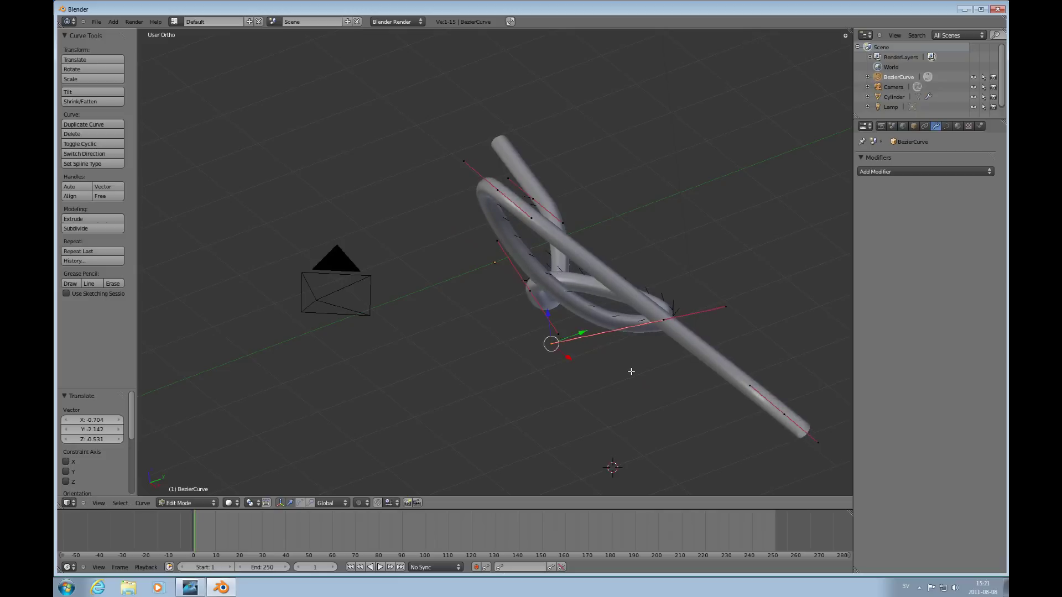
pyautogui.moveTo(633, 348); pyautogui.dragTo(596, 354, button='middle')
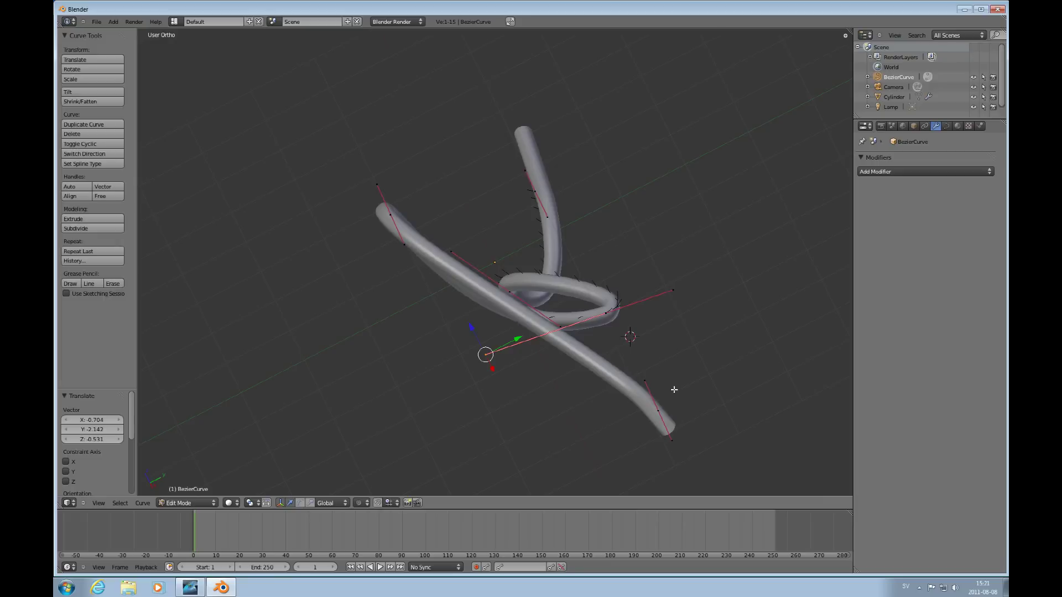
# In front view, reposition the curve's end point and swing its handle near vertical
pyautogui.press('KP_1')
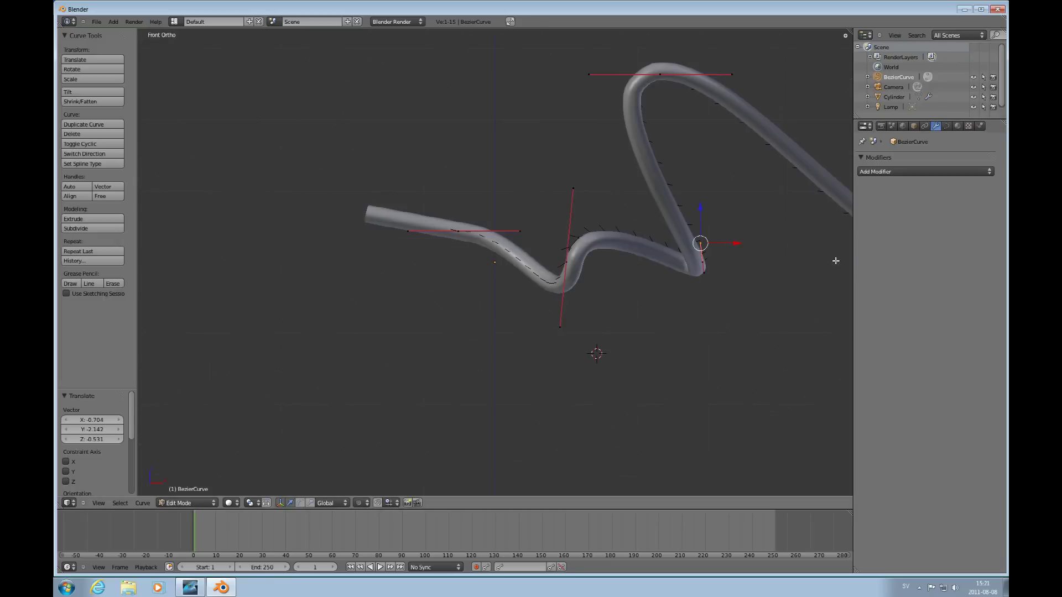
pyautogui.scroll(-5, 722, 294)
pyautogui.moveTo(681, 263); pyautogui.dragTo(420, 166, button='right')
pyautogui.moveTo(469, 123); pyautogui.dragTo(492, 183, button='right')
pyautogui.moveTo(446, 233); pyautogui.dragTo(547, 227, button='right')
pyautogui.moveTo(501, 192); pyautogui.dragTo(493, 160, button='right')
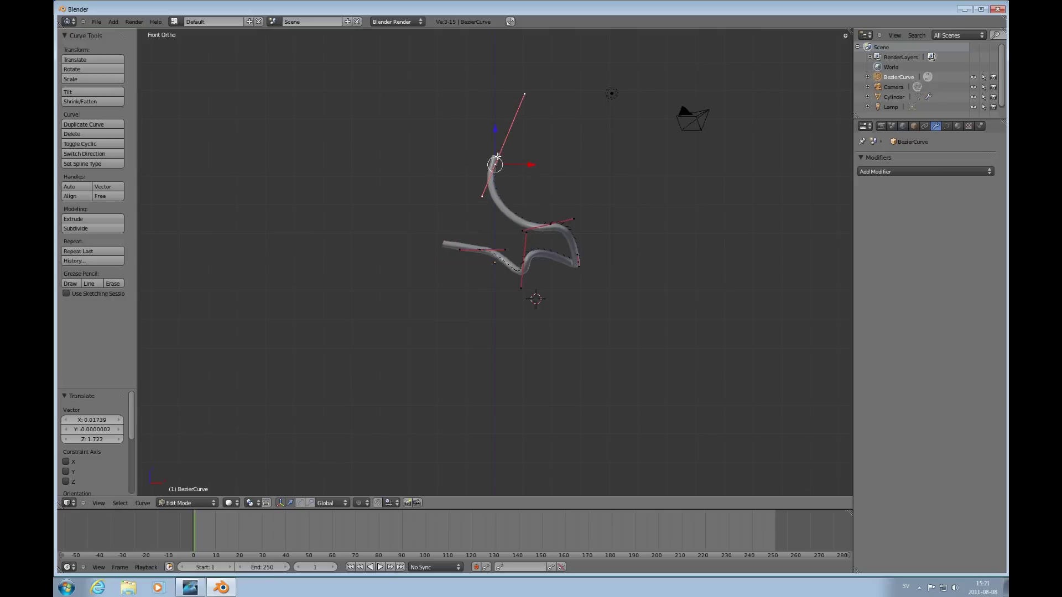
# Extrude two new control points from the curve end and adjust their handles into an arch
pyautogui.press('e')
pyautogui.click(558, 179)
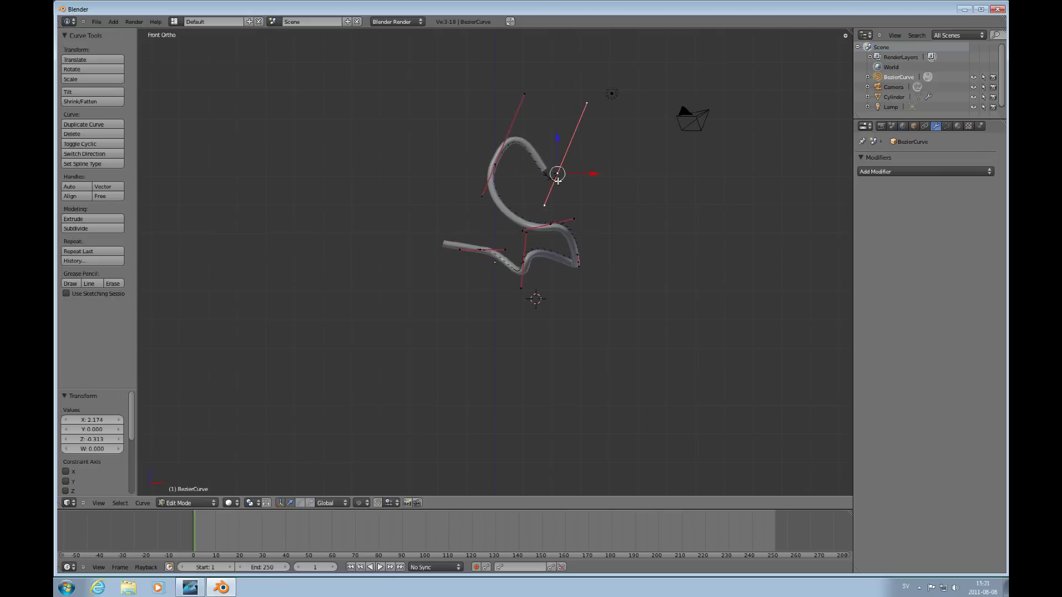
pyautogui.press('e')
pyautogui.click(658, 228)
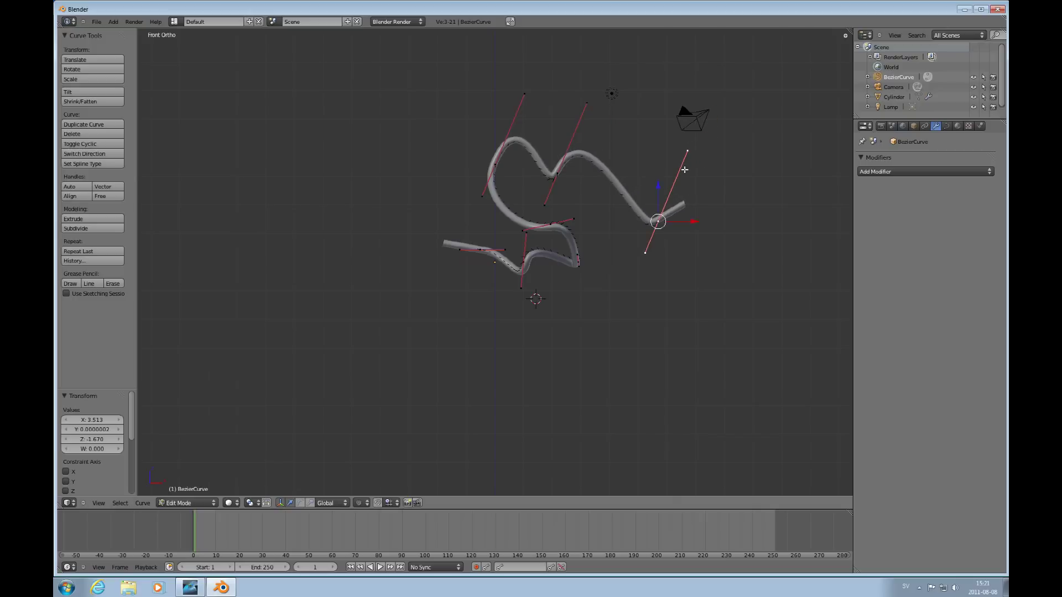
pyautogui.moveTo(685, 170); pyautogui.dragTo(647, 284, button='right')
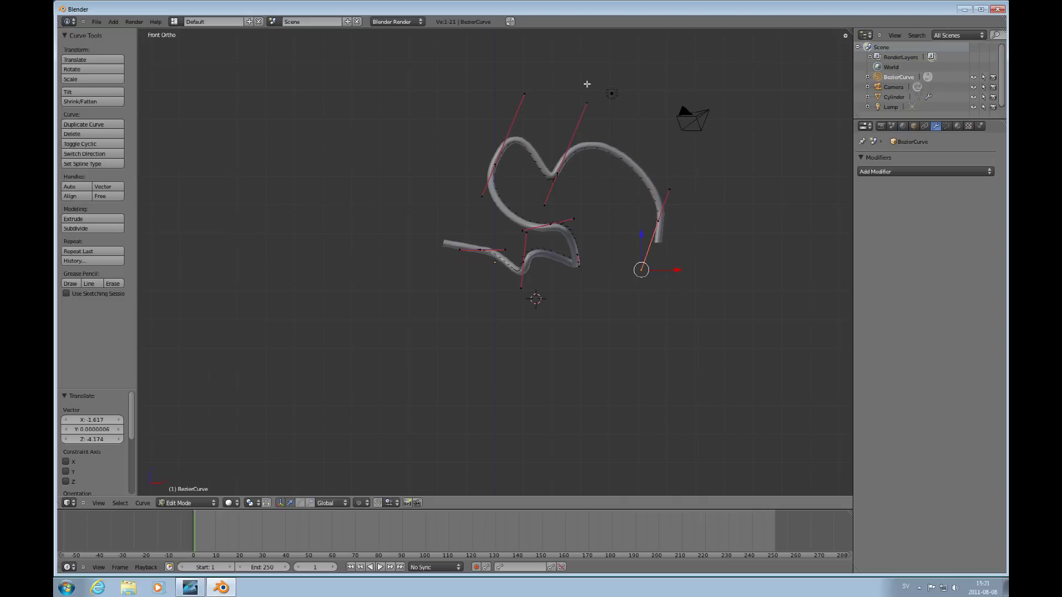
pyautogui.rightClick(586, 102)
pyautogui.moveTo(586, 103); pyautogui.dragTo(627, 197, button='right')
pyautogui.rightClick(558, 175)
pyautogui.moveTo(572, 178); pyautogui.dragTo(690, 220, button='right')
# Frame the tube in camera view and render it with F12
pyautogui.press('KP_0')
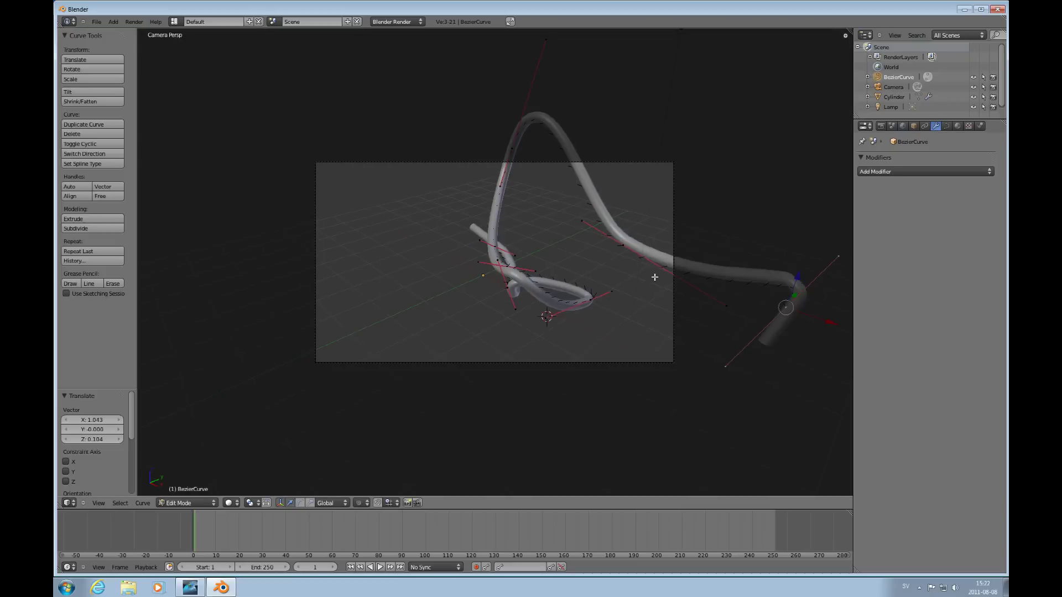
pyautogui.scroll(-4, 656, 276)
pyautogui.scroll(6, 656, 275)
pyautogui.scroll(-3, 656, 277)
pyautogui.scroll(2, 655, 280)
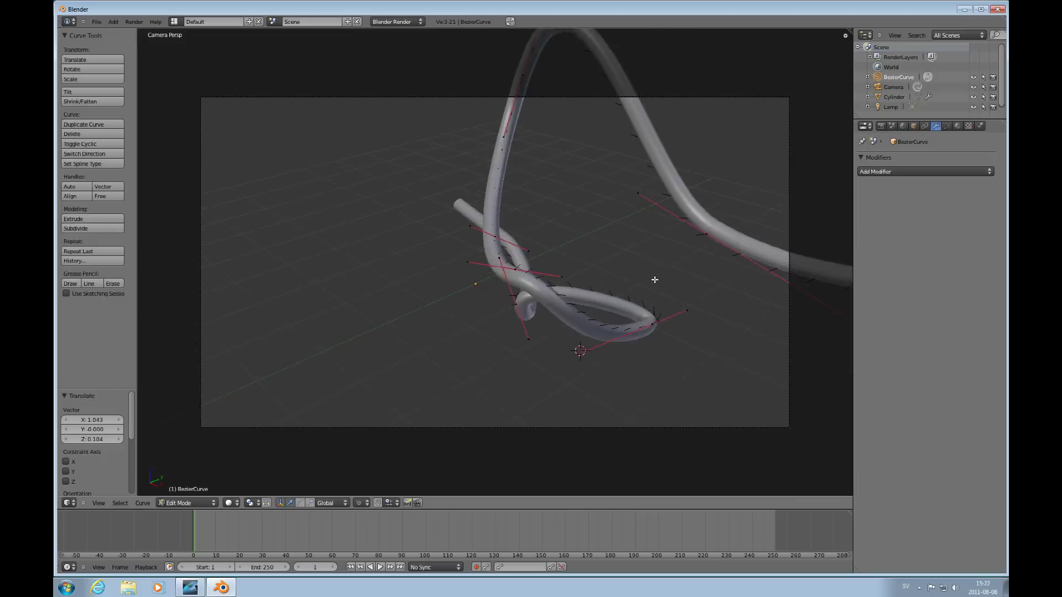
pyautogui.scroll(2, 654, 279)
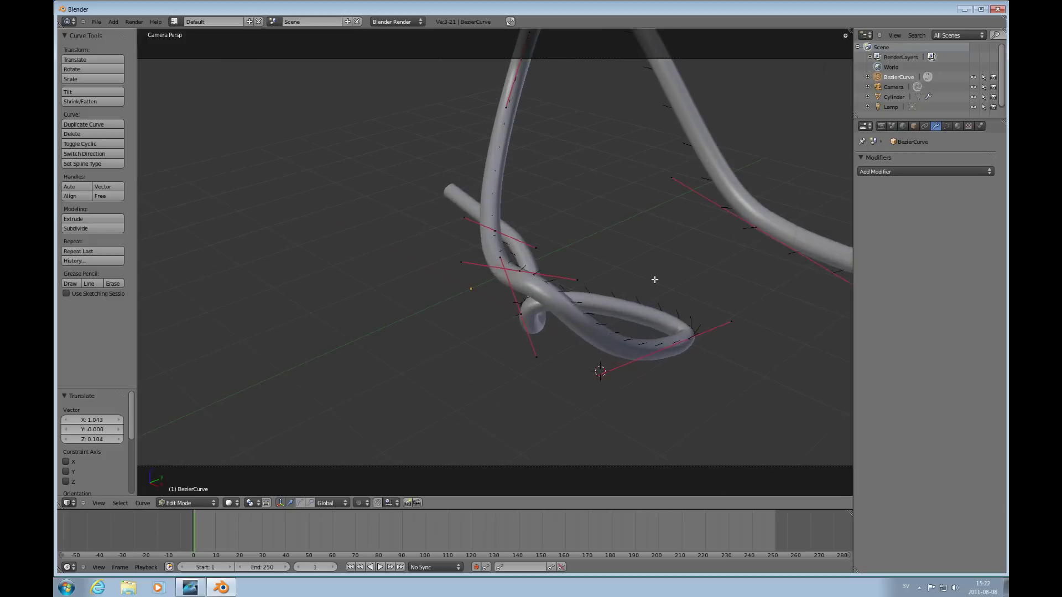
pyautogui.press('F12')
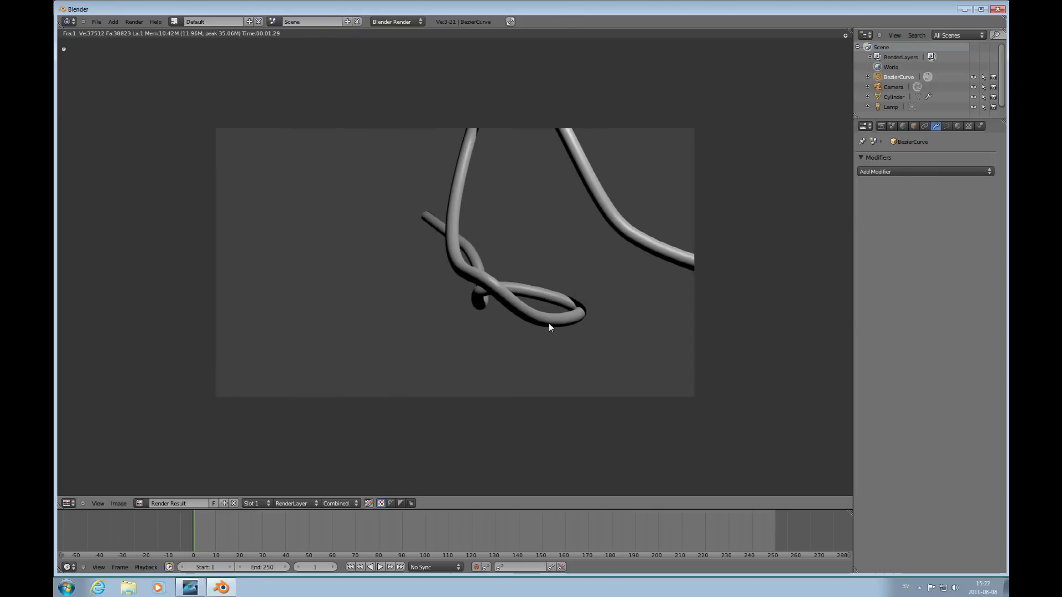
# Switch the render area back to a 3D View editor
pyautogui.click(69, 502)
pyautogui.click(80, 492)
pyautogui.scroll(-5, 597, 359)
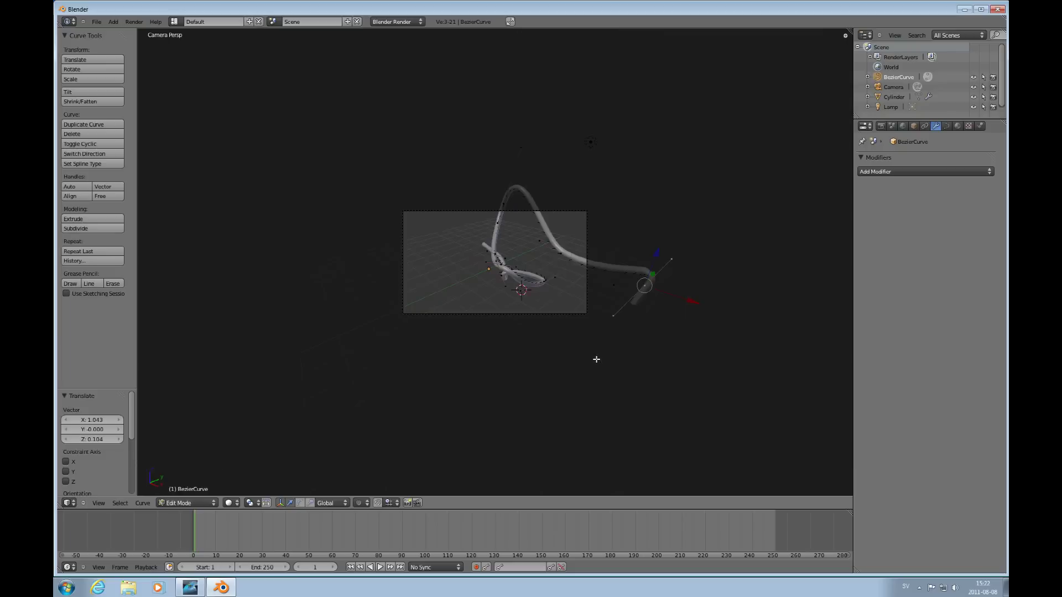
pyautogui.scroll(5, 595, 354)
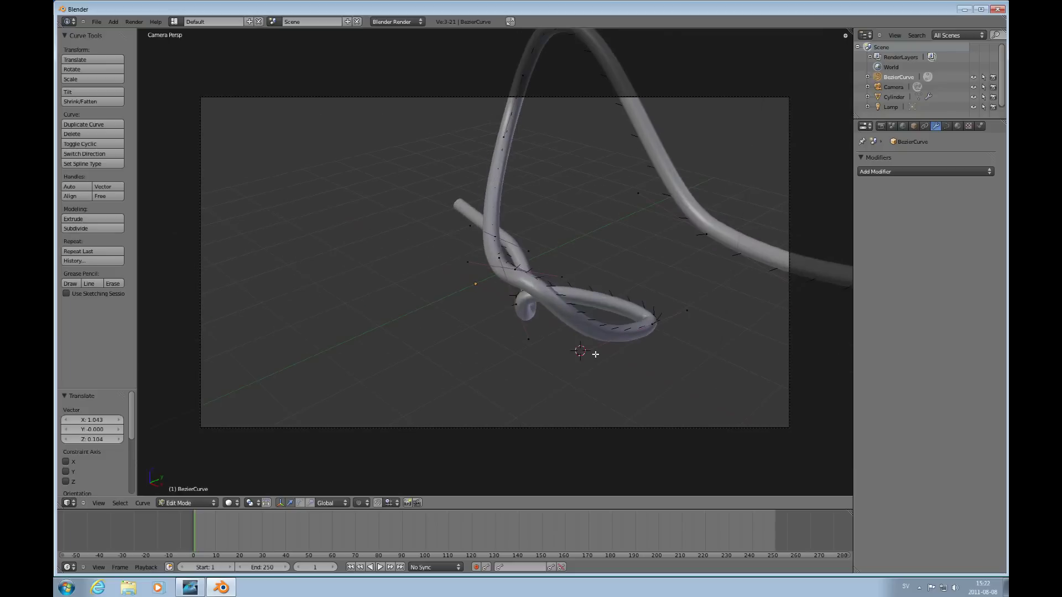
# Go to front view, orbit to a tilted view, and place the 3D cursor below the curve
pyautogui.press('KP_1')
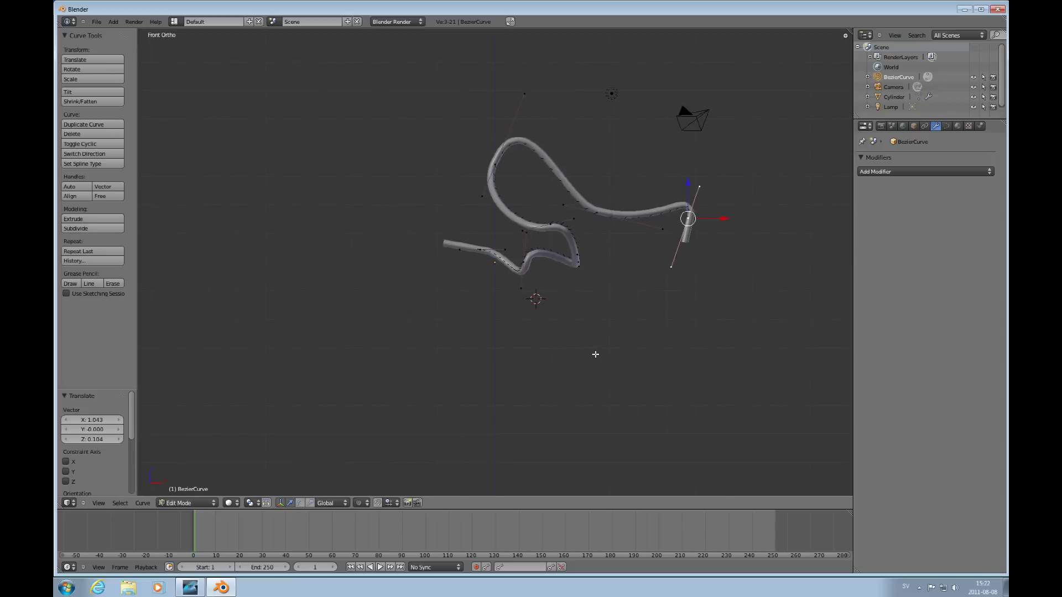
pyautogui.scroll(4, 602, 305)
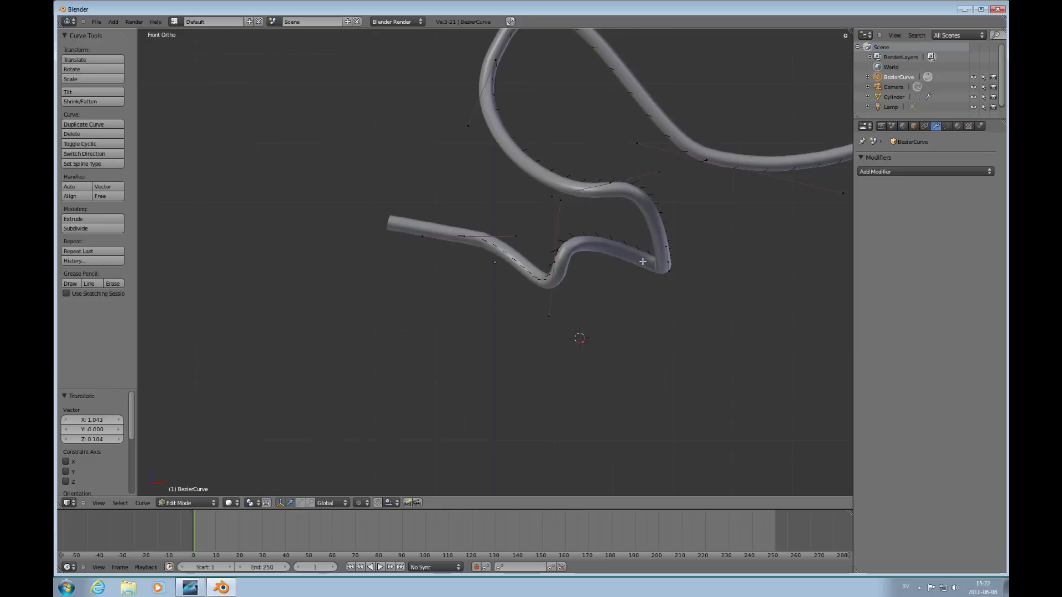
pyautogui.scroll(-4, 643, 261)
pyautogui.moveTo(656, 254); pyautogui.dragTo(522, 269, button='middle')
pyautogui.click(526, 260)
pyautogui.scroll(-3, 532, 289)
pyautogui.click(532, 289)
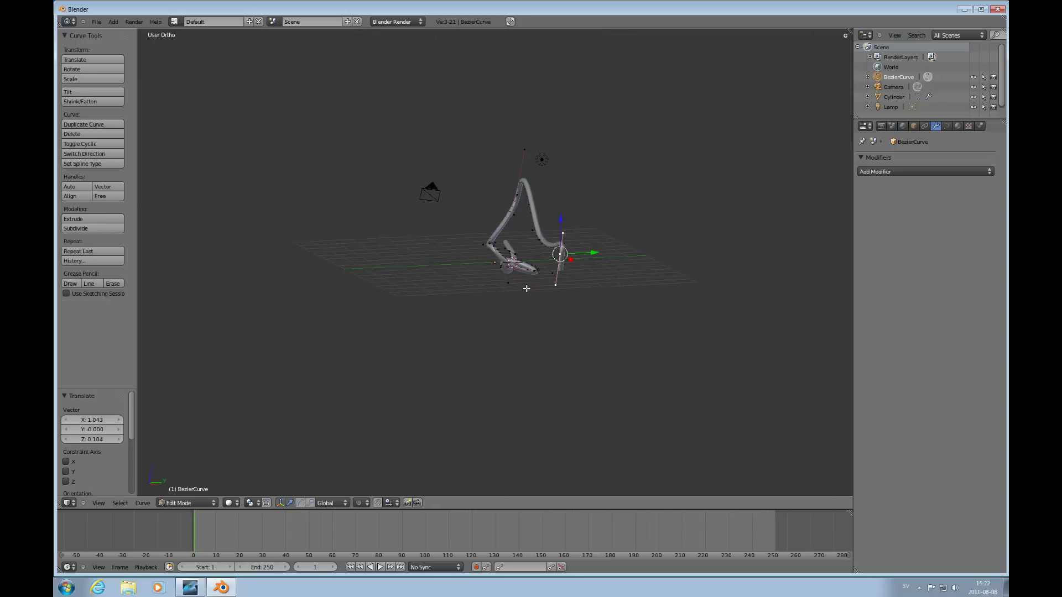
pyautogui.moveTo(469, 257); pyautogui.dragTo(589, 295, button='middle')
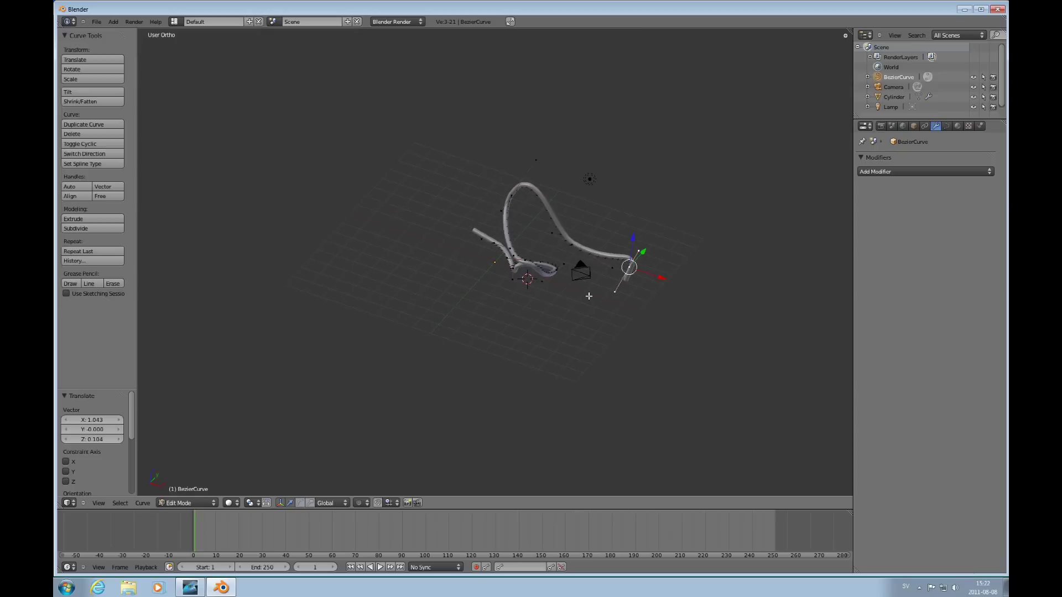
# Return to object mode and turn the tube slightly about global Z
pyautogui.press('Tab')
pyautogui.scroll(2, 599, 298)
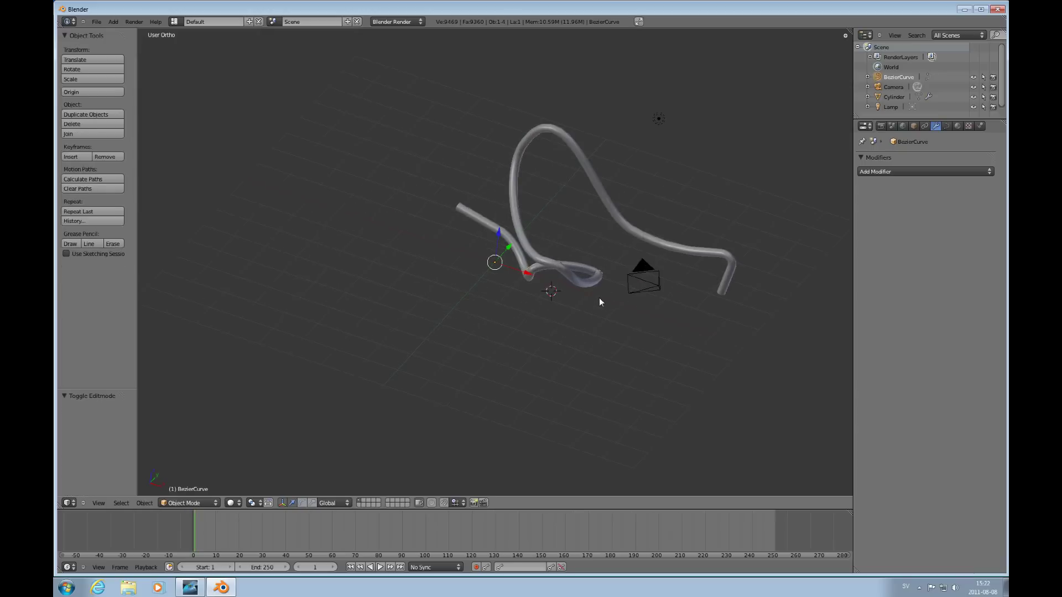
pyautogui.keyDown('ctrl'); pyautogui.scroll(3, 599, 299); pyautogui.keyUp('ctrl')
pyautogui.scroll(3, 599, 298)
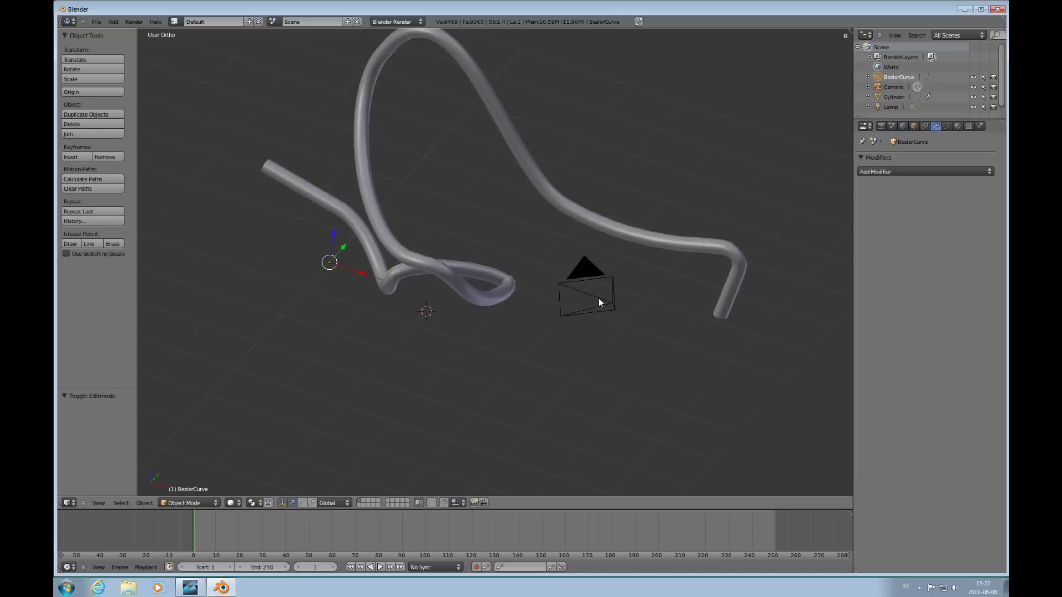
pyautogui.scroll(-1, 598, 302)
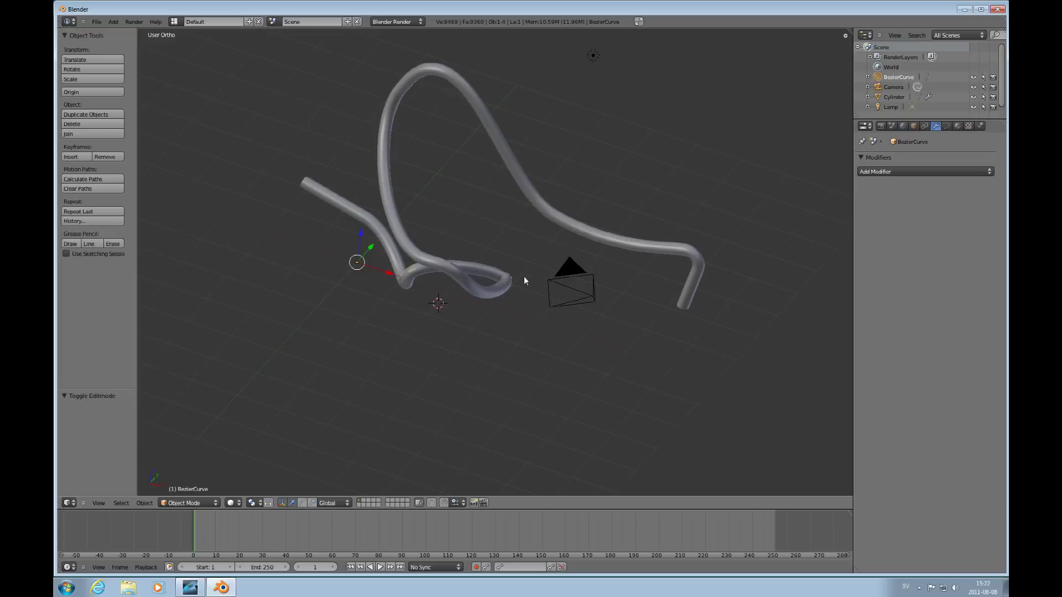
pyautogui.rightClick(393, 117)
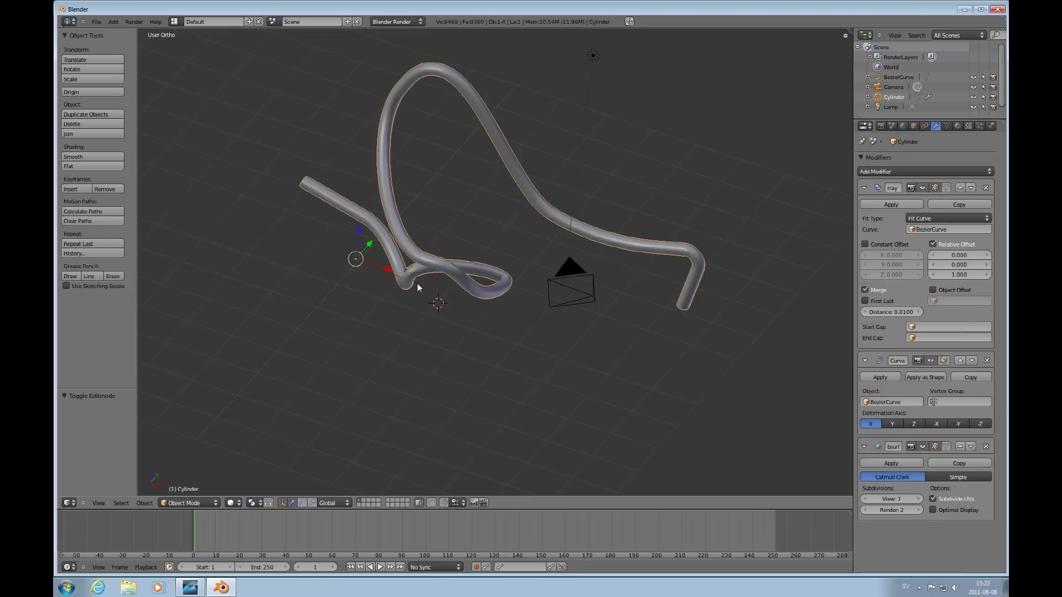
pyautogui.press('r')
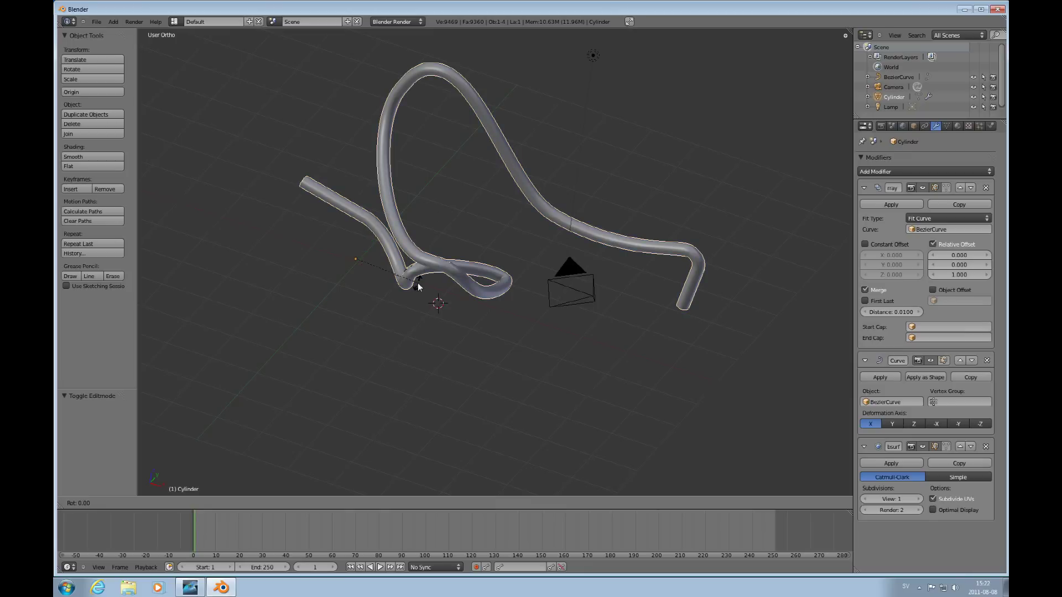
pyautogui.press('z')
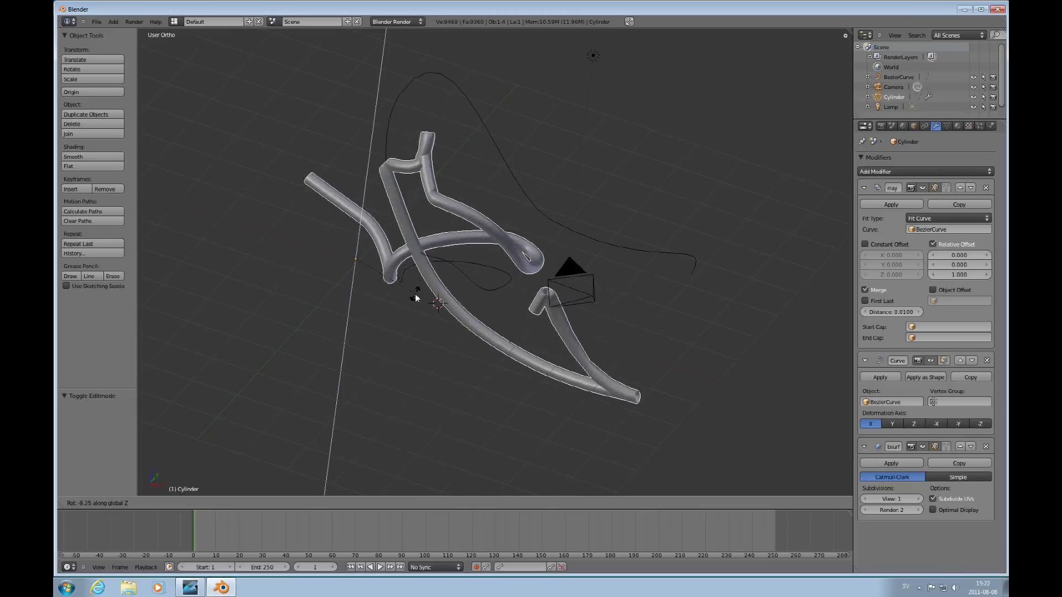
pyautogui.click(451, 299)
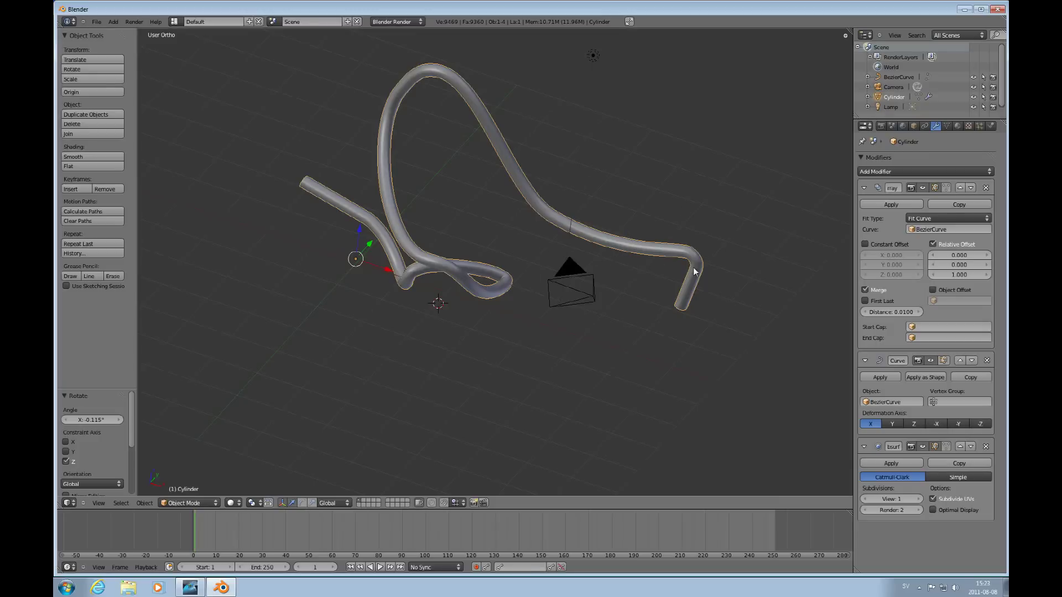
# Shift the tube 0.24 along Y
pyautogui.press('g')
pyautogui.press('y')
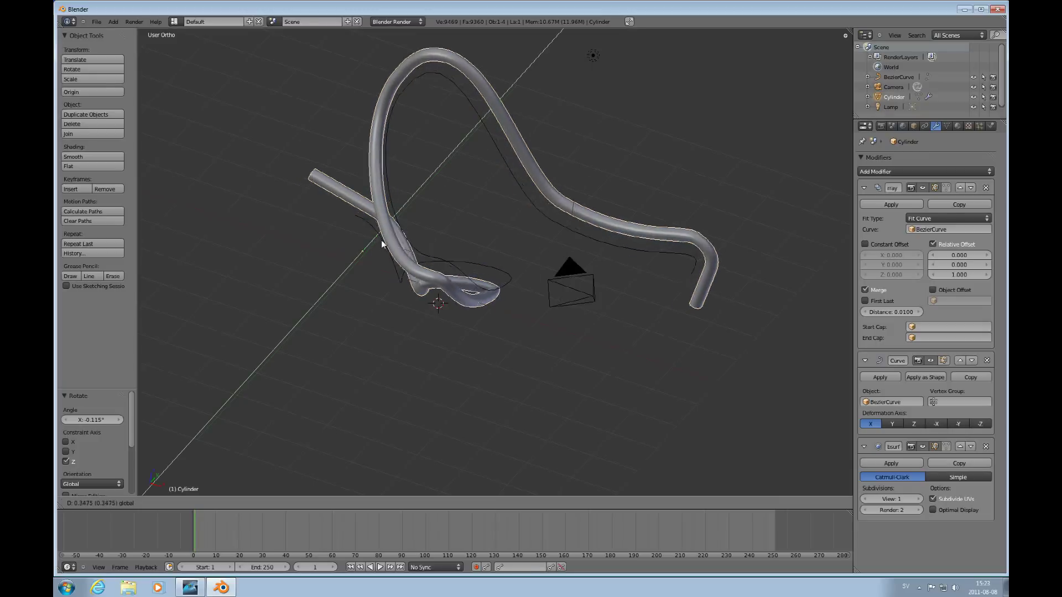
pyautogui.click(381, 244)
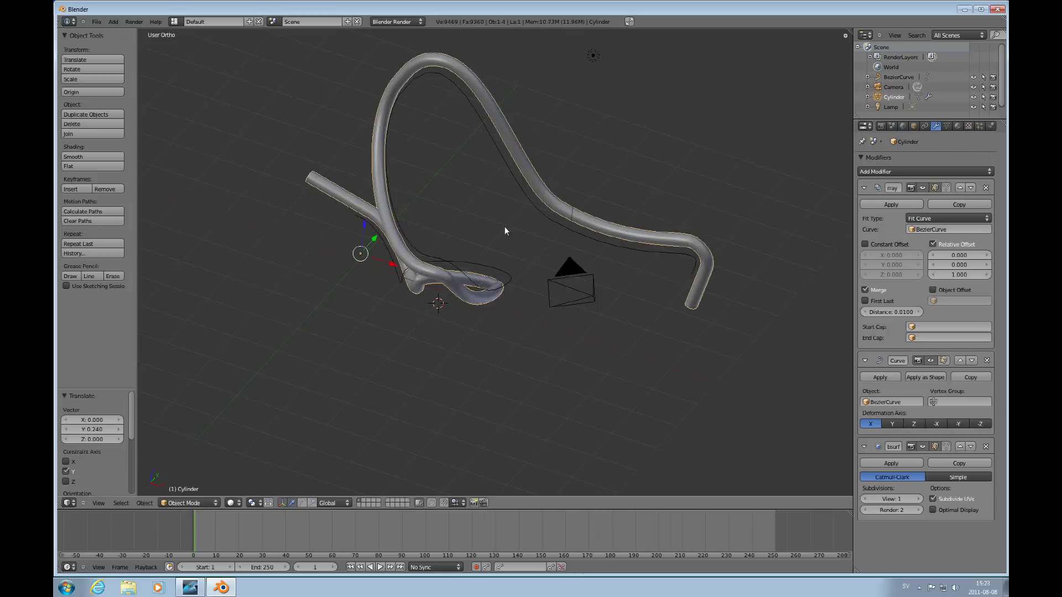
# Rotate the tube −342.646° about global Z so it follows the arched curve
pyautogui.rightClick(549, 223)
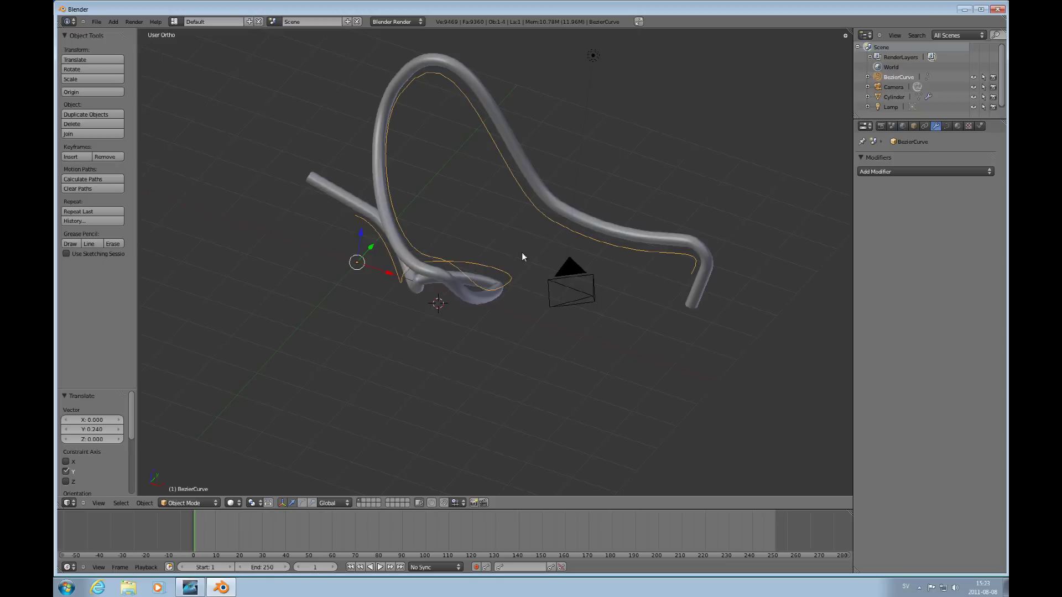
pyautogui.rightClick(458, 287)
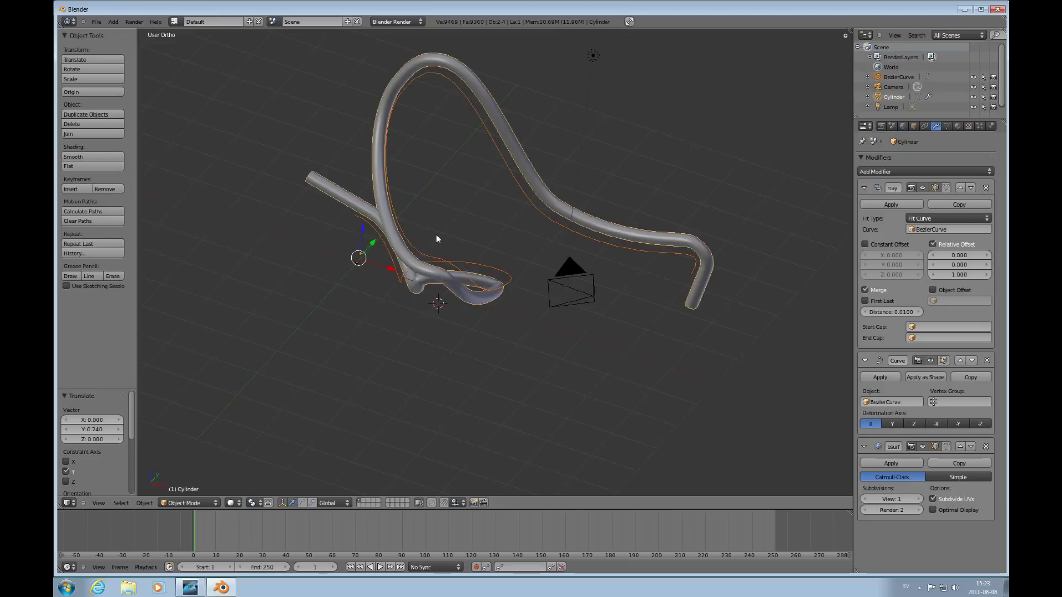
pyautogui.press('r')
pyautogui.press('z')
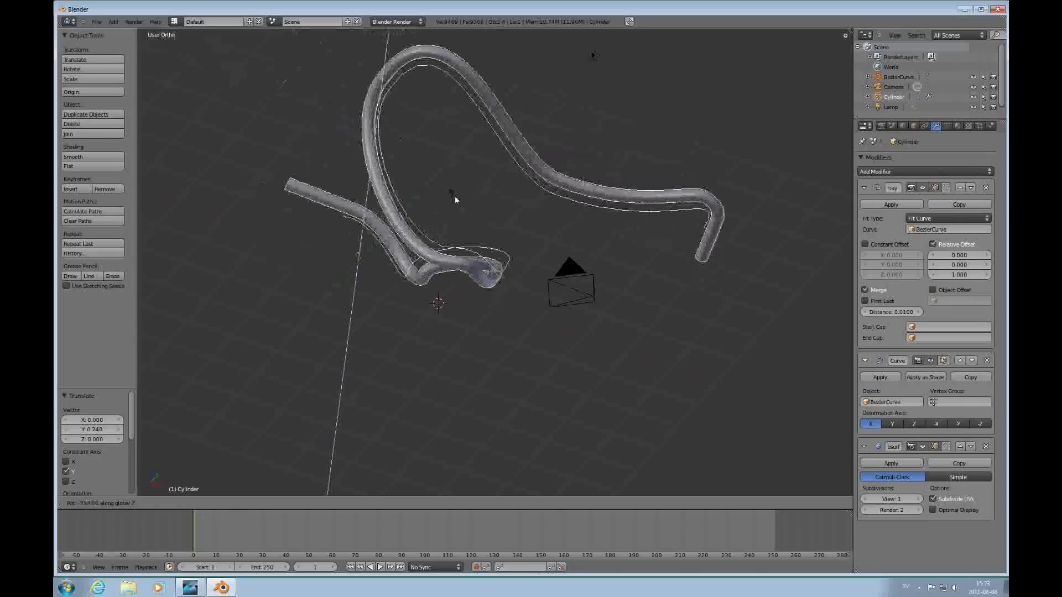
pyautogui.click(427, 213)
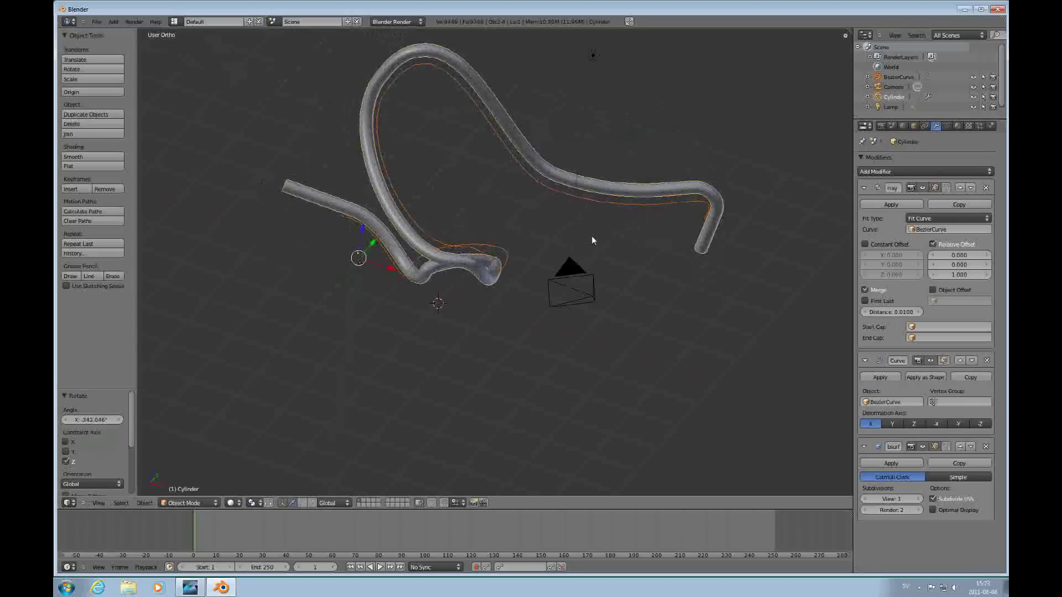
pyautogui.scroll(-6, 652, 287)
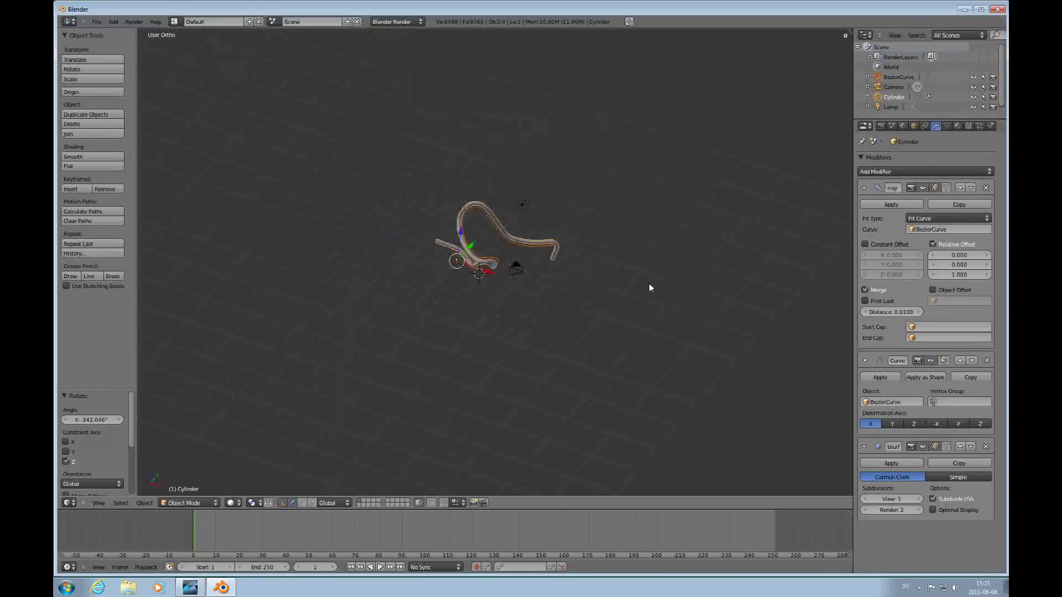
pyautogui.scroll(7, 648, 287)
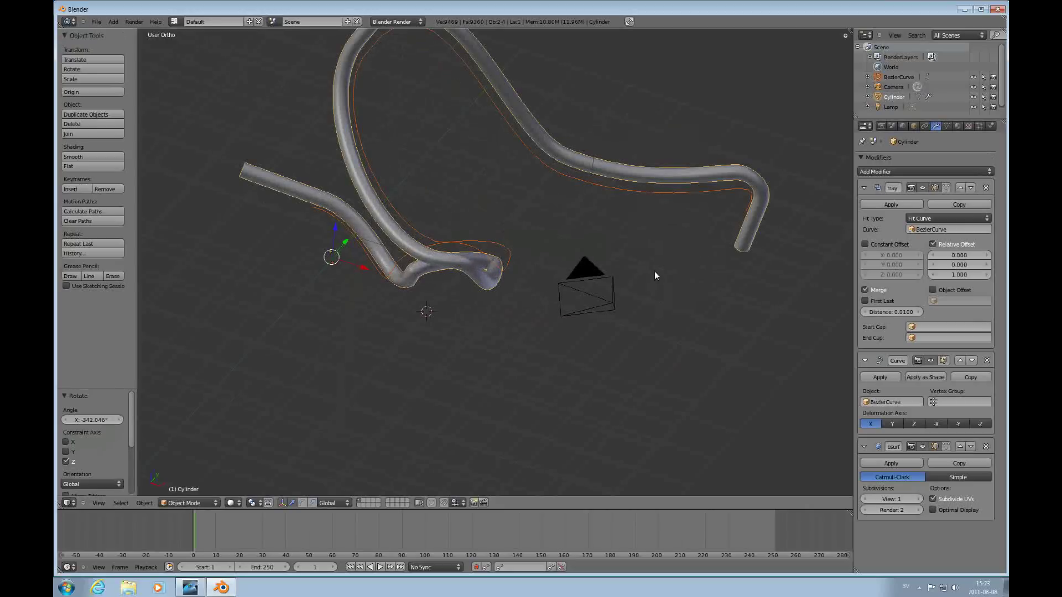
pyautogui.scroll(-3, 654, 275)
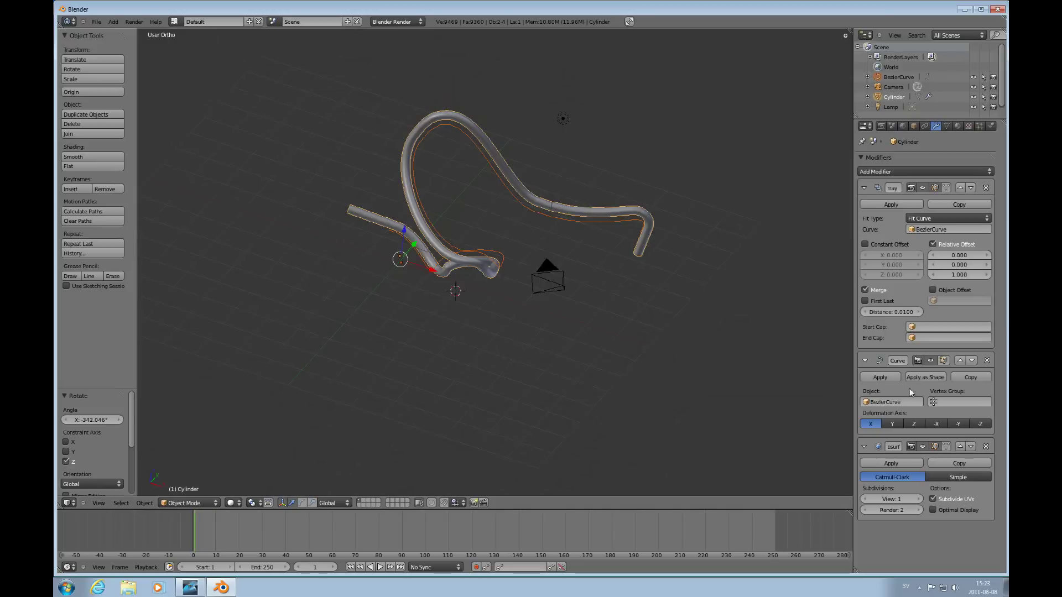
# Apply the Array and Curve modifiers and lower the tube mesh 1.412 on Z
pyautogui.click(885, 202)
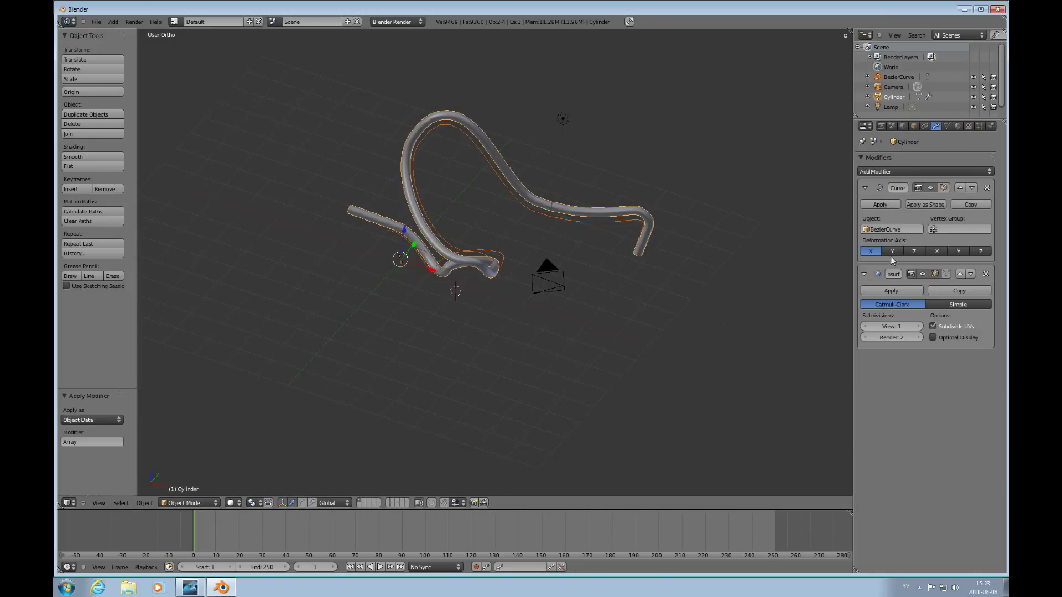
pyautogui.click(888, 201)
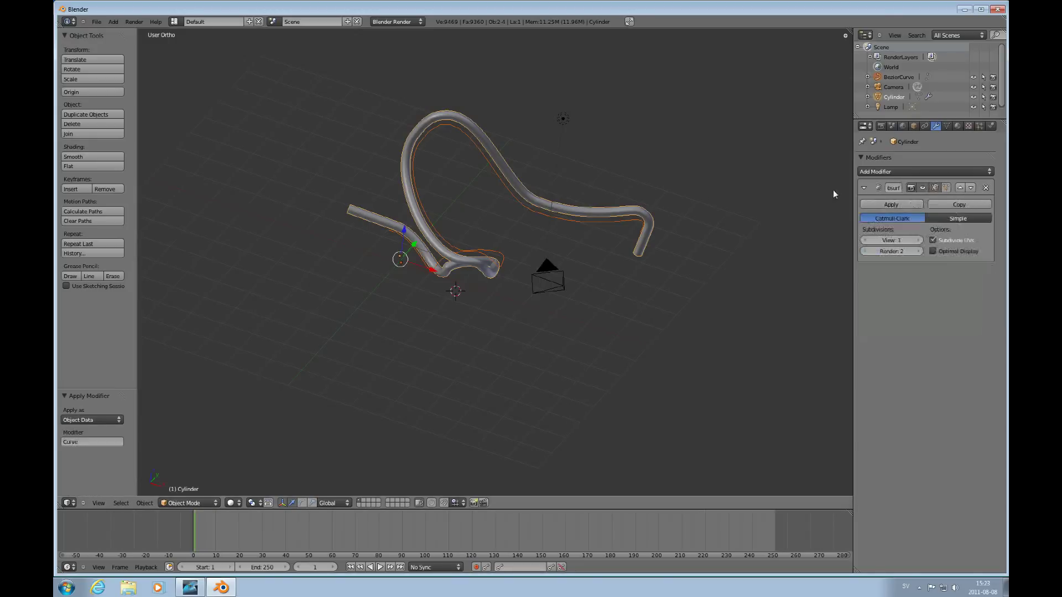
pyautogui.rightClick(563, 211)
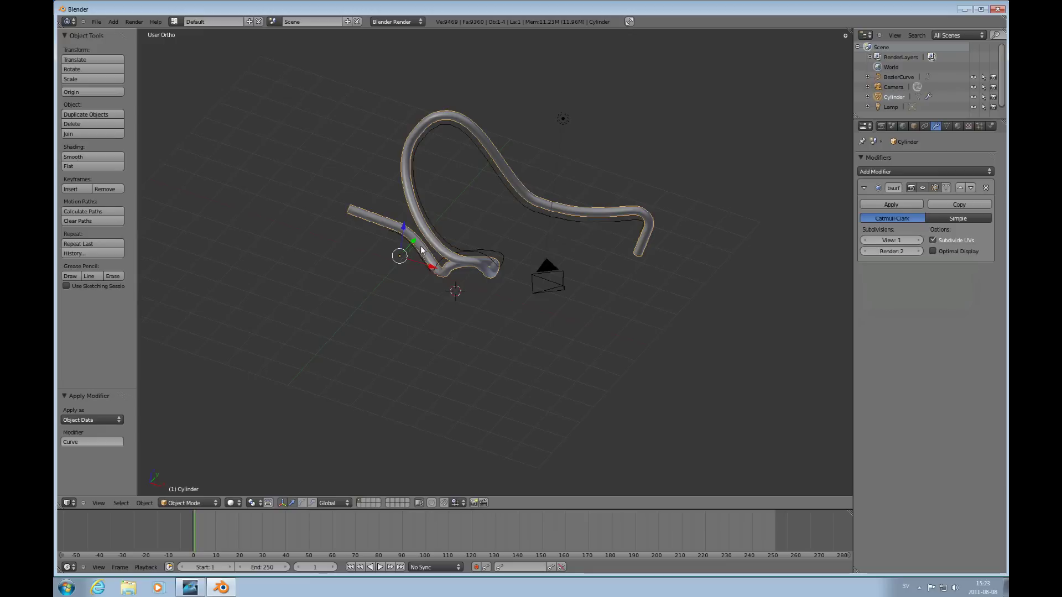
pyautogui.press('g')
pyautogui.press('z')
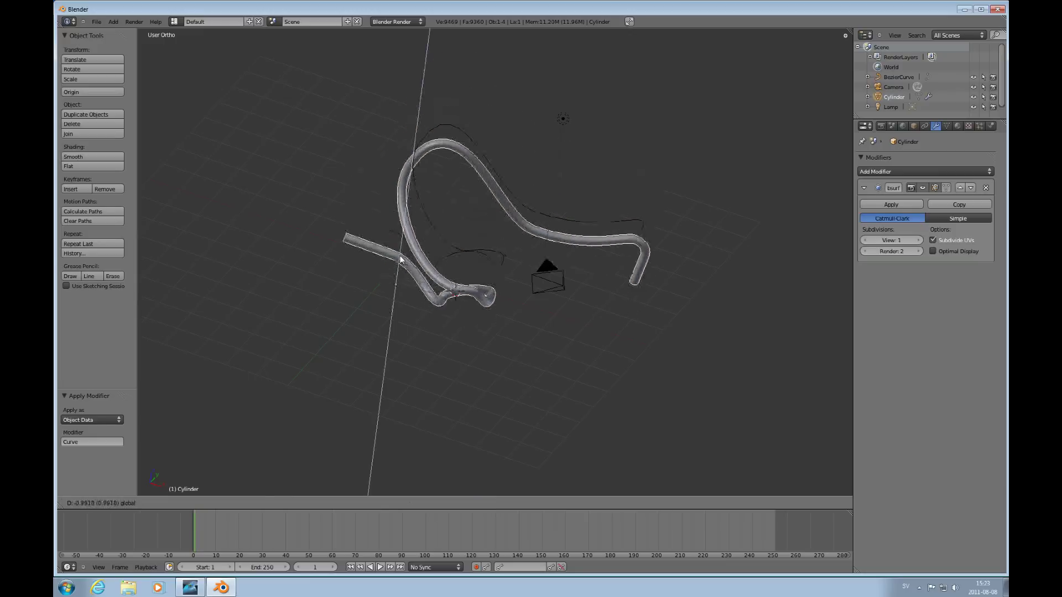
pyautogui.click(442, 284)
pyautogui.scroll(4, 491, 297)
pyautogui.scroll(-5, 493, 298)
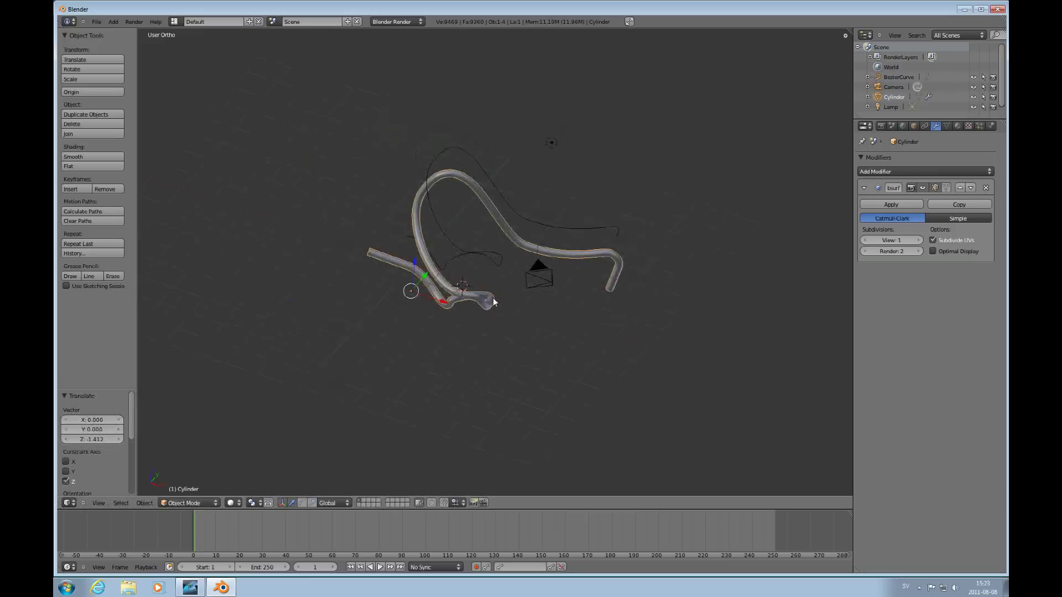
# Enter edit mode on the tube mesh and orbit to a low side angle
pyautogui.press('Tab')
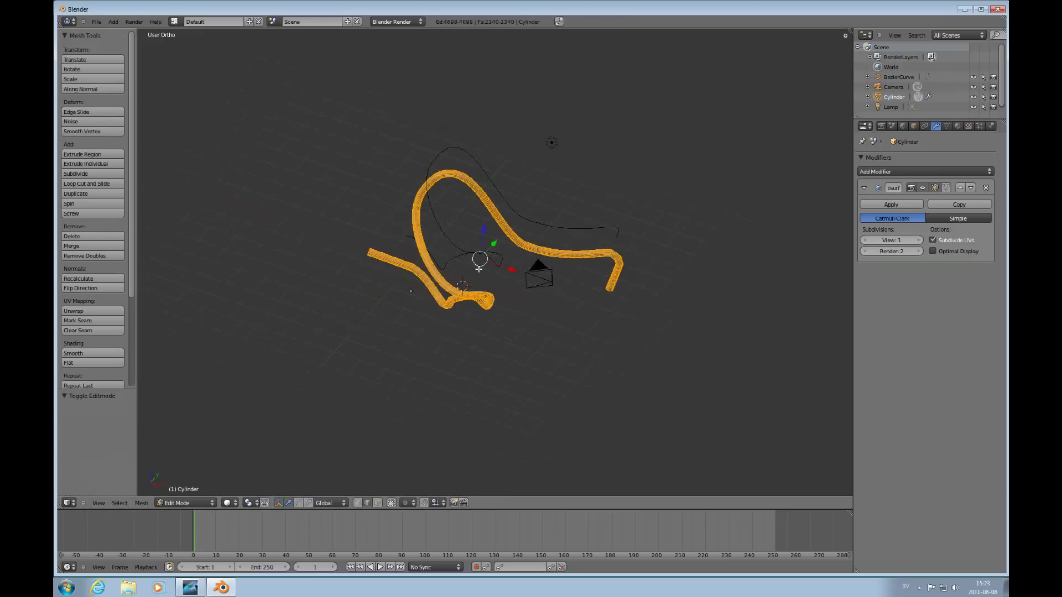
pyautogui.scroll(5, 489, 293)
pyautogui.scroll(-3, 597, 289)
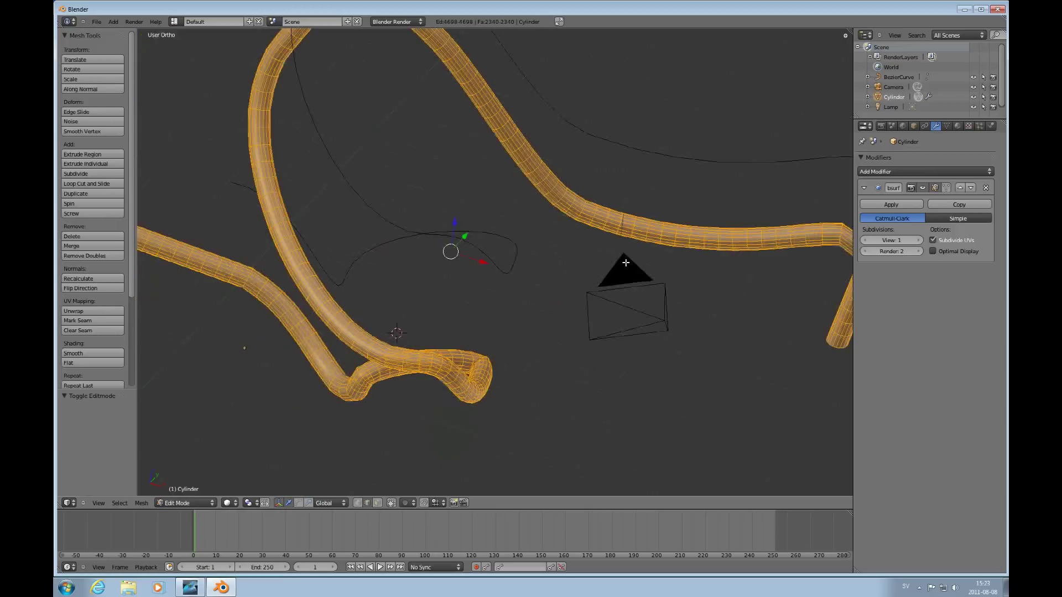
pyautogui.scroll(-3, 620, 282)
pyautogui.moveTo(635, 275); pyautogui.dragTo(546, 317, button='middle')
pyautogui.moveTo(586, 188); pyautogui.dragTo(638, 300, button='middle')
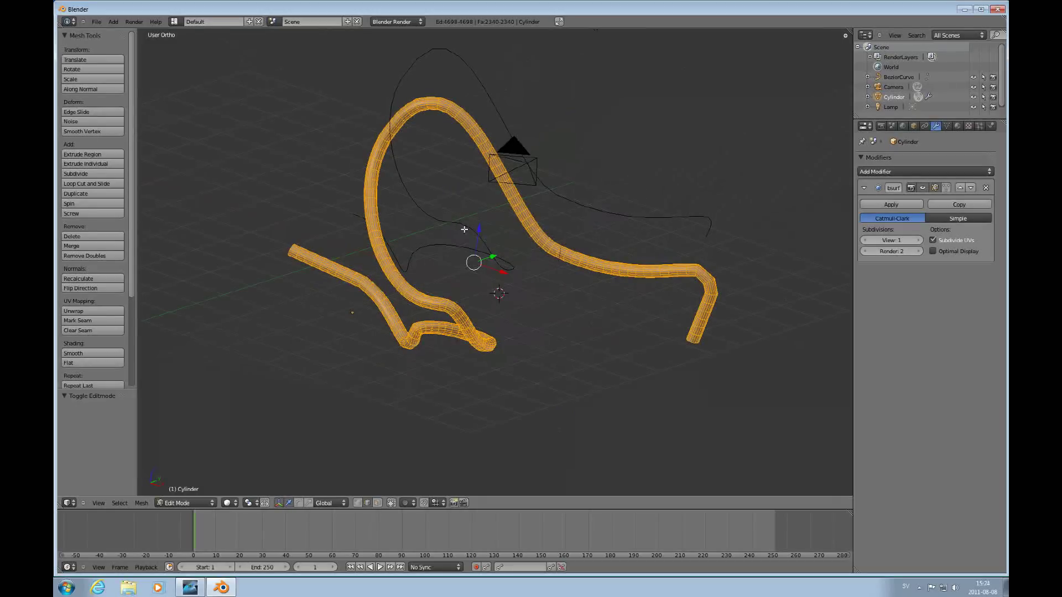
# Back in object mode, move the Bezier curve 0.623 along Y
pyautogui.press('Tab')
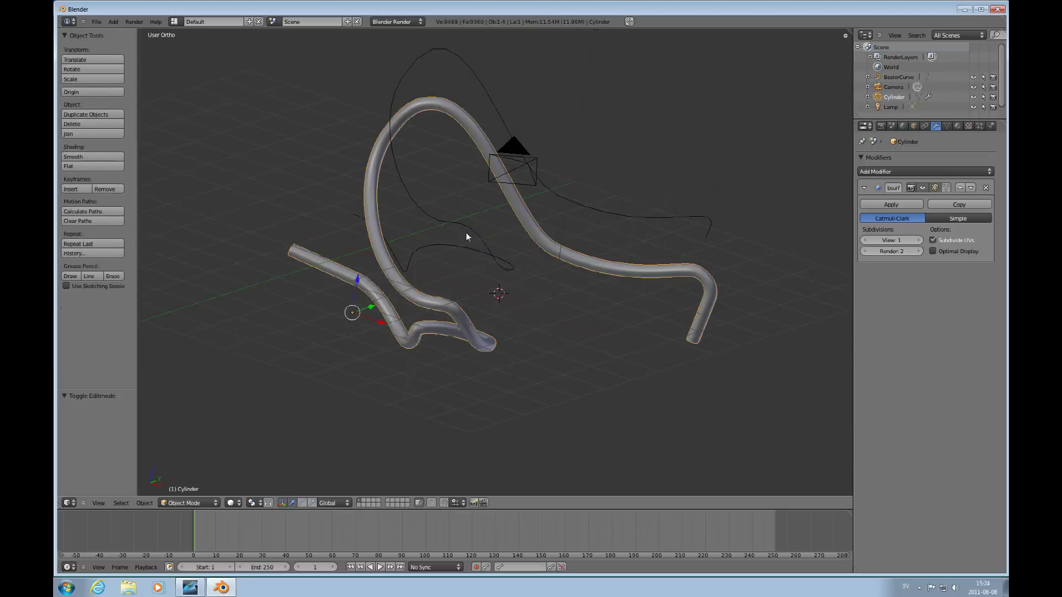
pyautogui.rightClick(475, 228)
pyautogui.moveTo(384, 244); pyautogui.dragTo(416, 285)
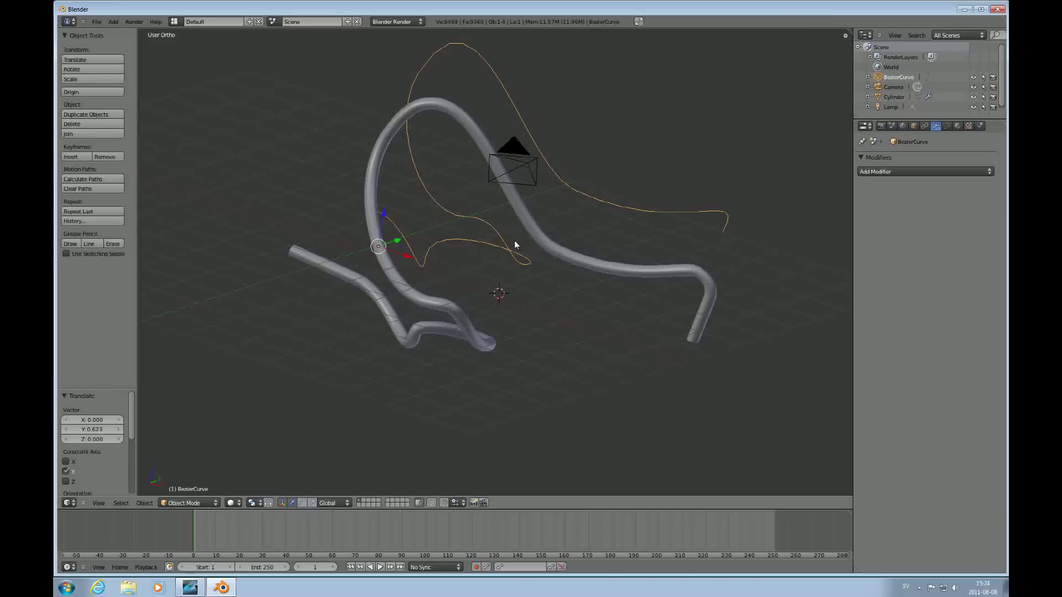
# Move a curve handle, shift a control point by 0.355, −0.509, −1.976, and render
pyautogui.press('Tab')
pyautogui.press('g')
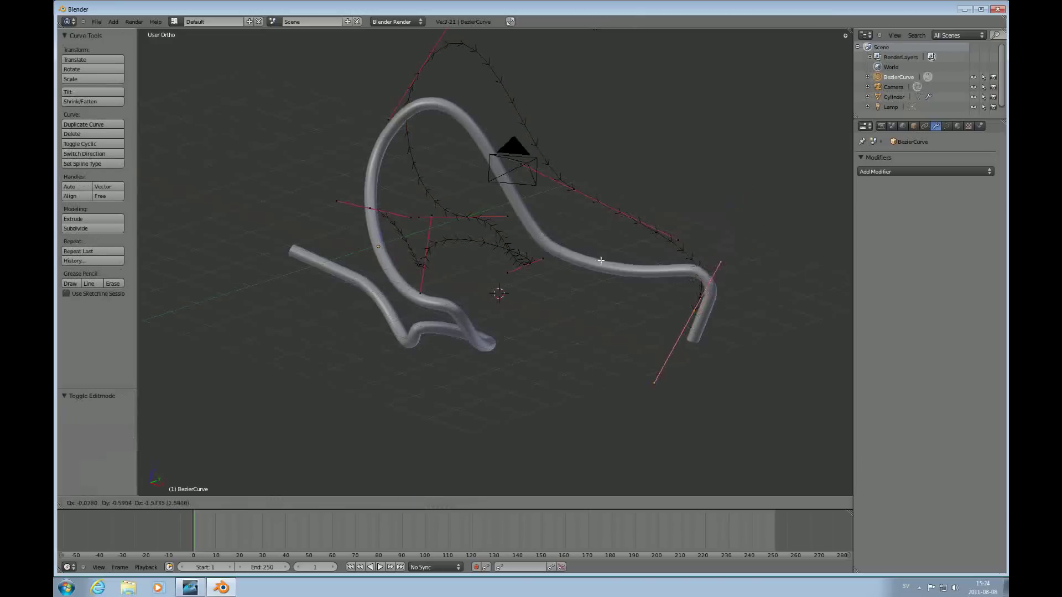
pyautogui.click(640, 237)
pyautogui.rightClick(575, 189)
pyautogui.press('g')
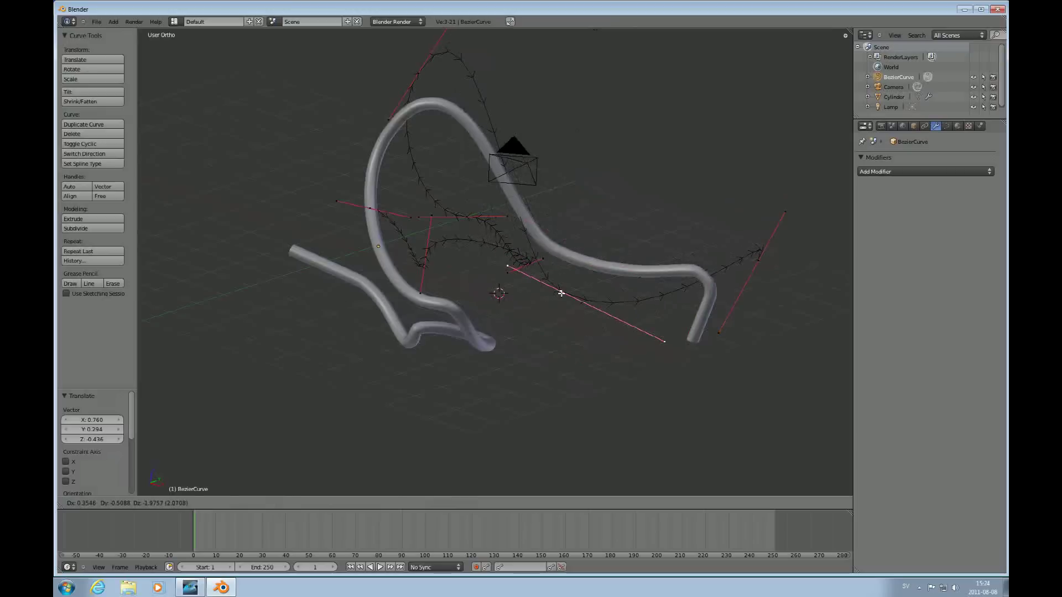
pyautogui.click(559, 291)
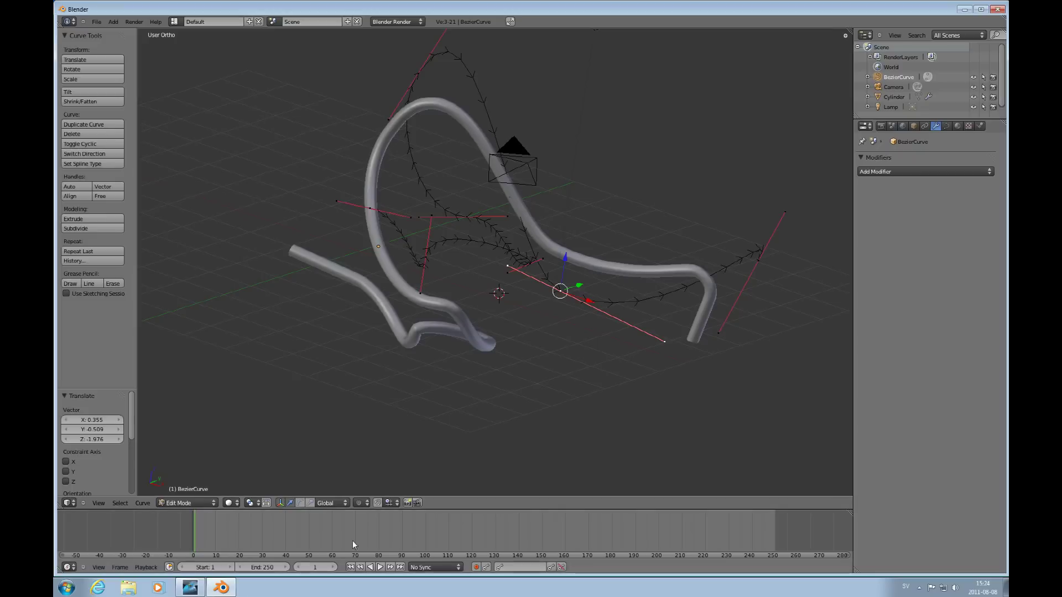
pyautogui.press('F12')
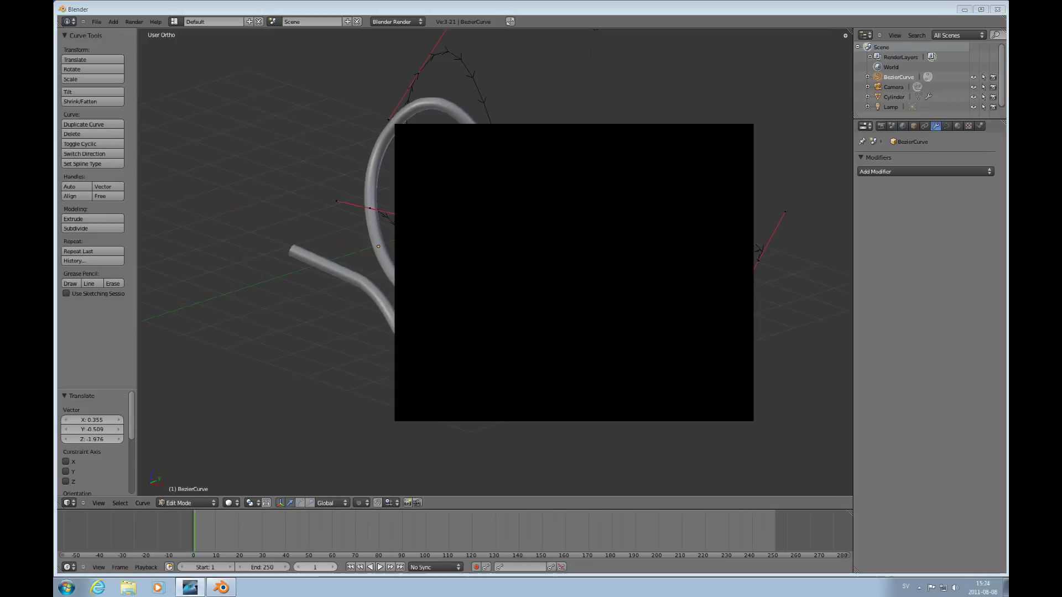